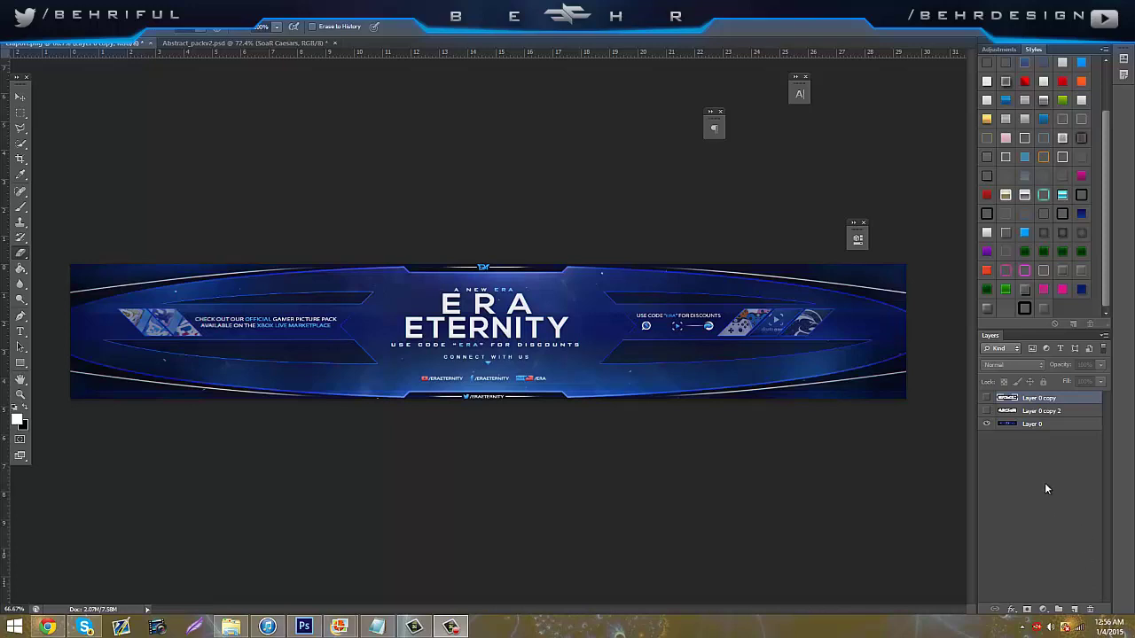
Preview Layer 0 copy and Layer 0 copy 2, then hide both glitched copies again.
click(985, 412)
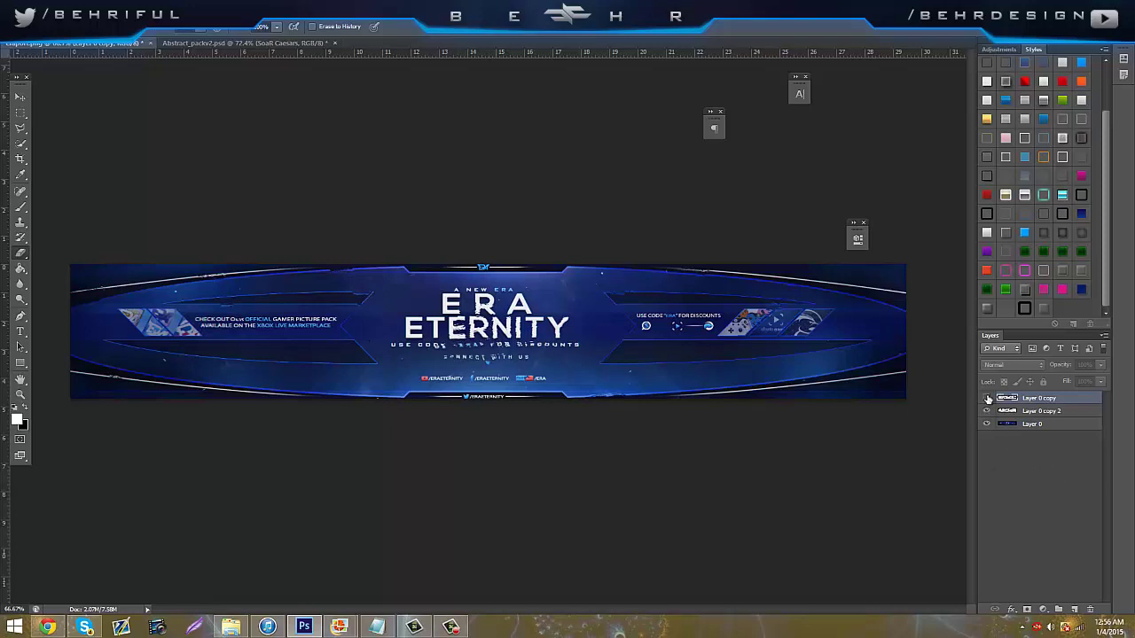
click(985, 397)
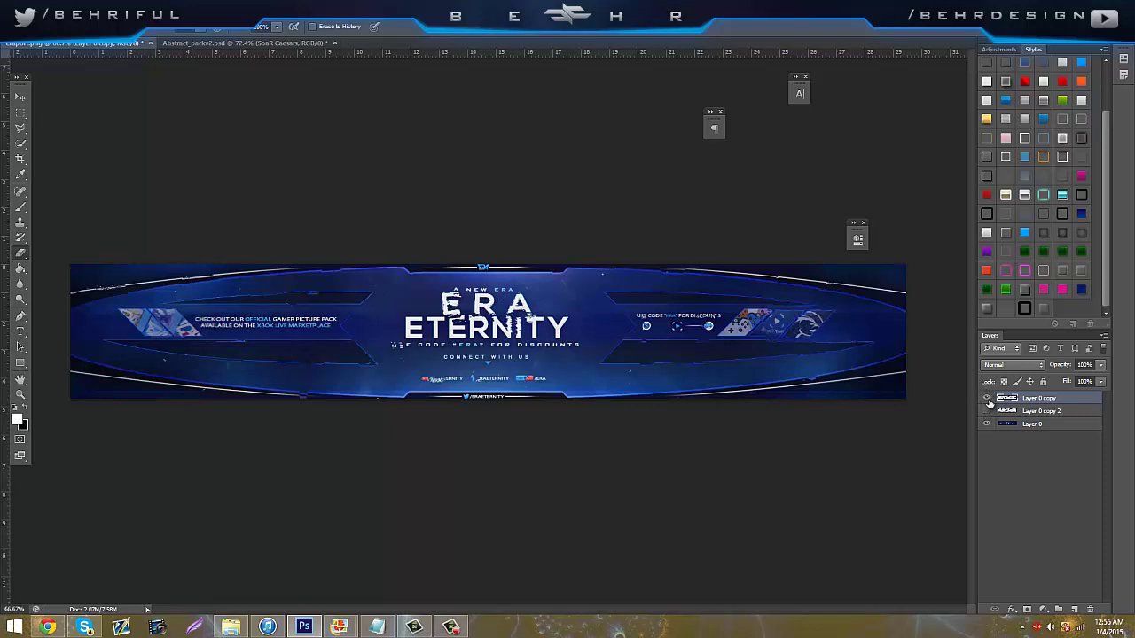
click(986, 398)
click(986, 411)
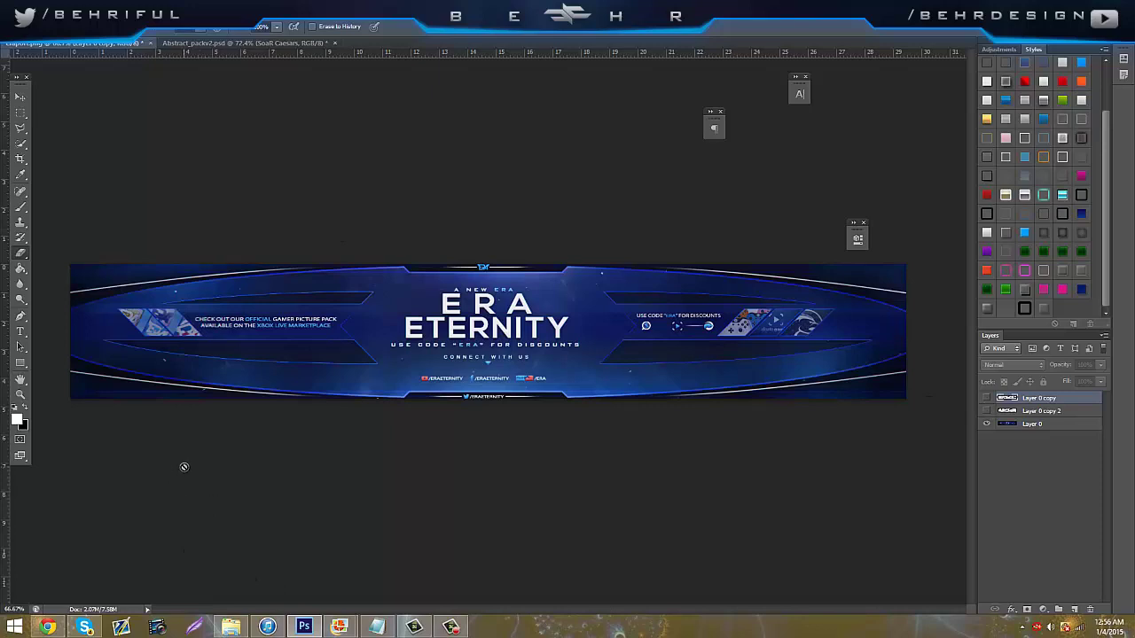
click(216, 44)
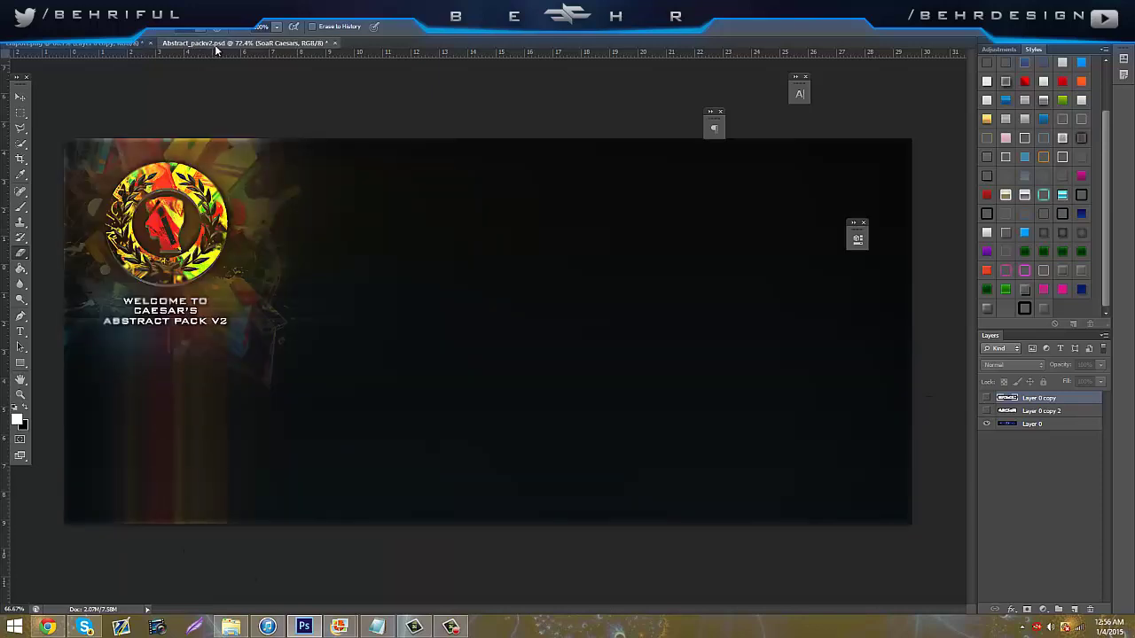
click(988, 492)
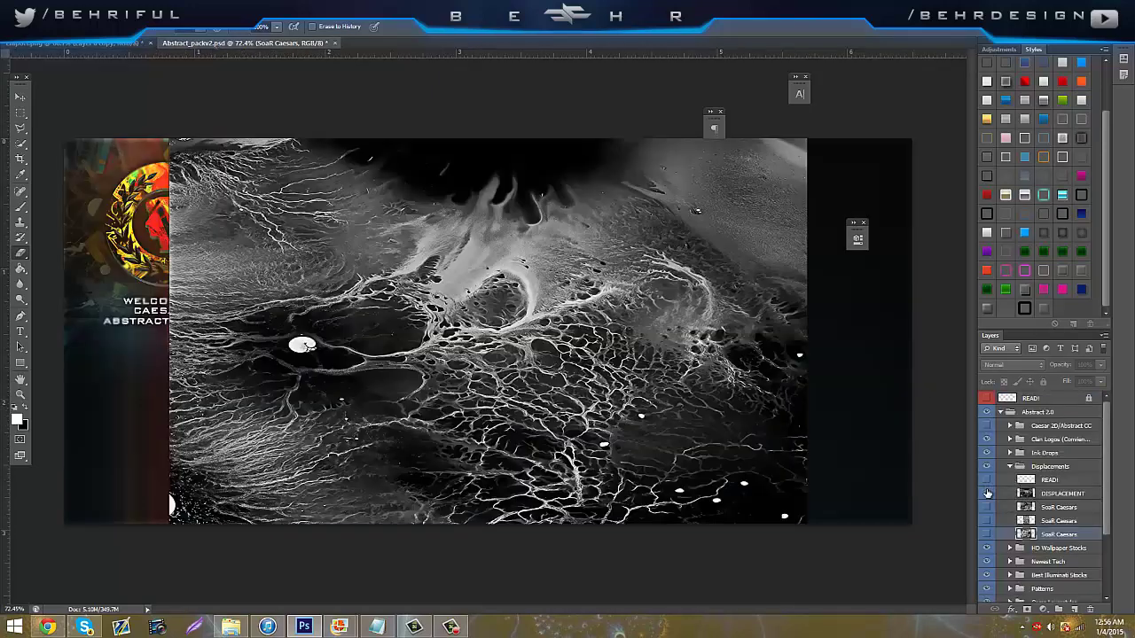
click(987, 493)
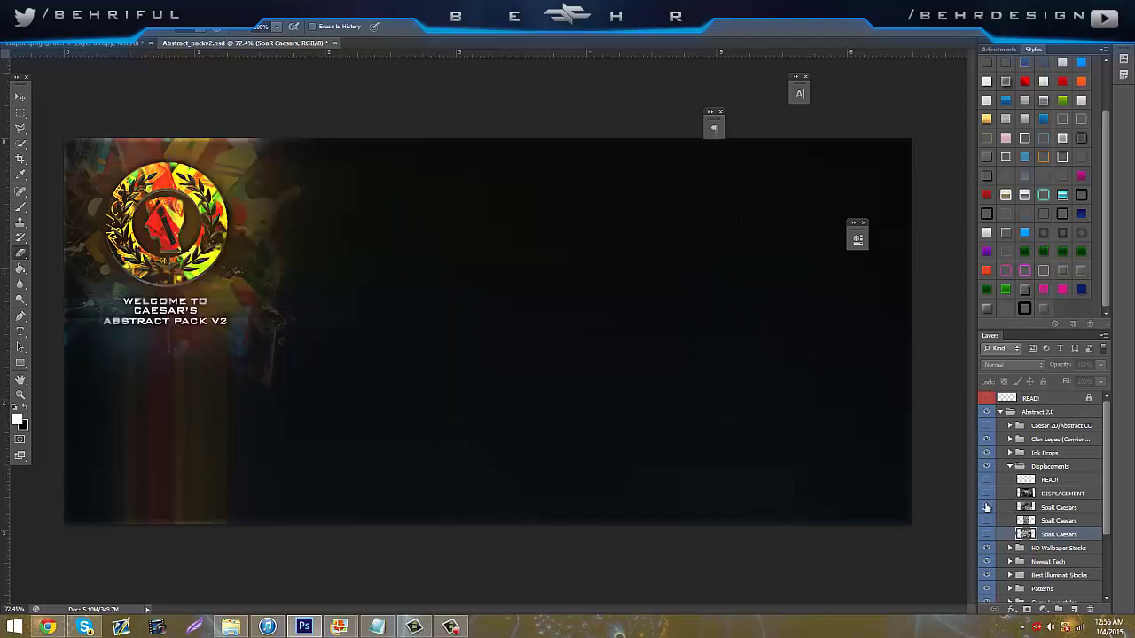
click(987, 506)
click(987, 506)
click(987, 520)
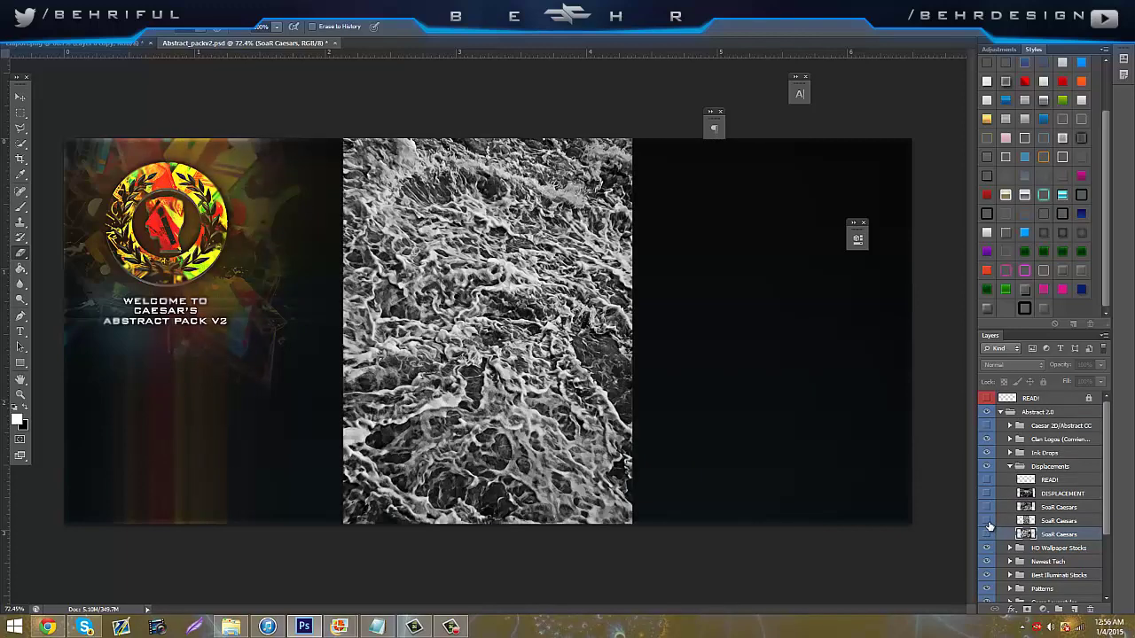
click(987, 522)
click(986, 534)
click(985, 536)
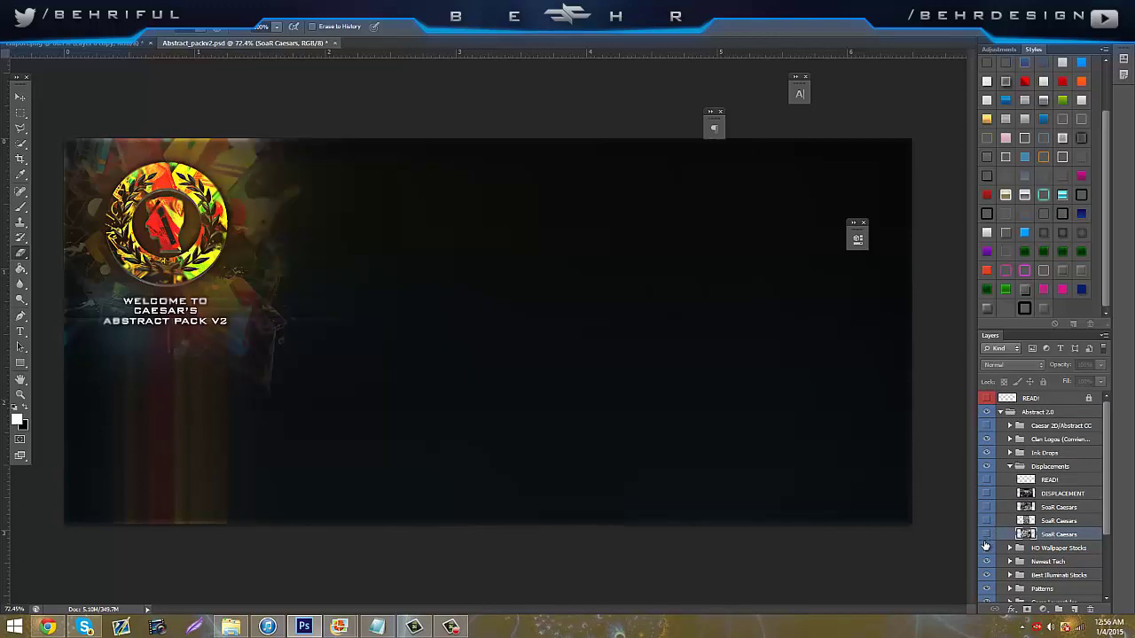
click(987, 535)
click(987, 535)
click(987, 521)
click(987, 521)
click(989, 508)
click(987, 508)
click(988, 495)
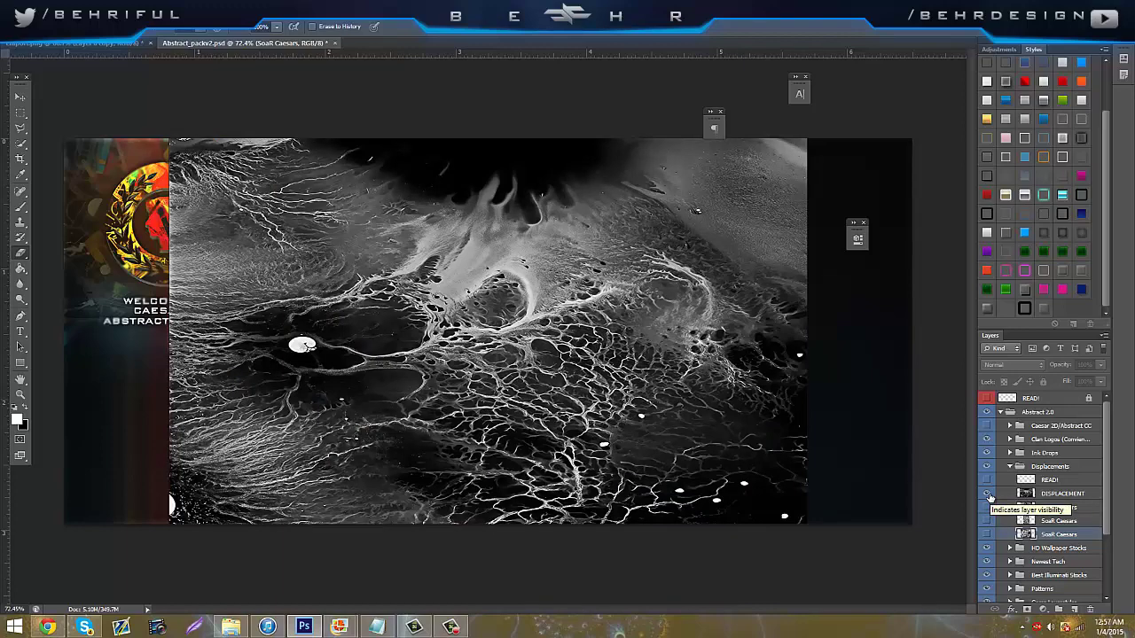
Hide the DISPLACEMENT texture and create a new 1280×720 document.
click(990, 495)
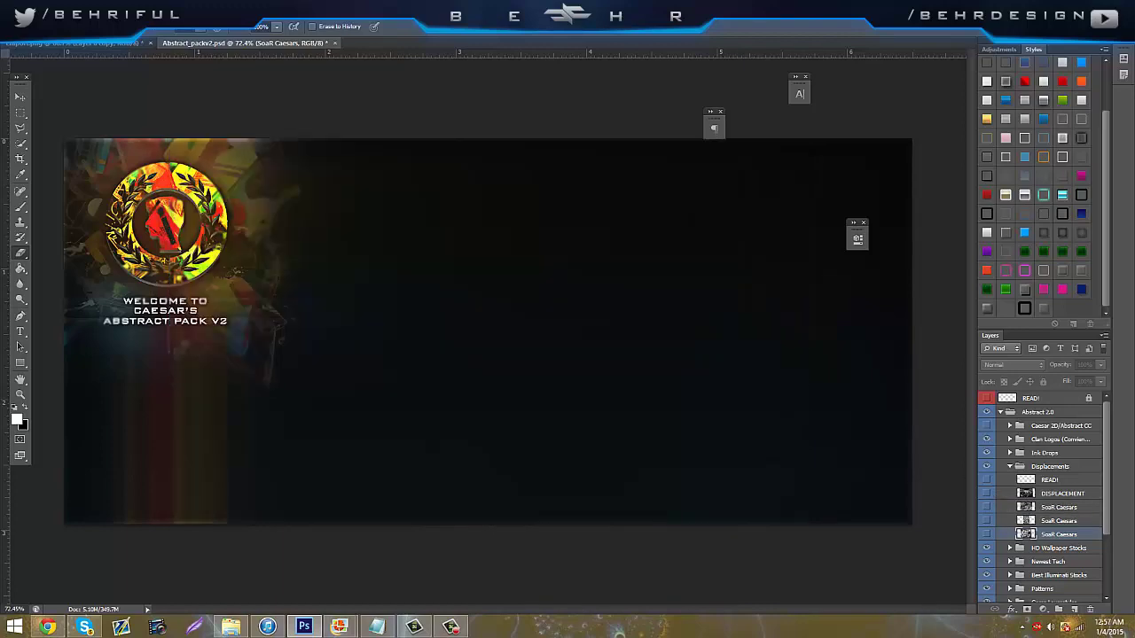
key(alt+f)
key(Escape)
key(ctrl+n)
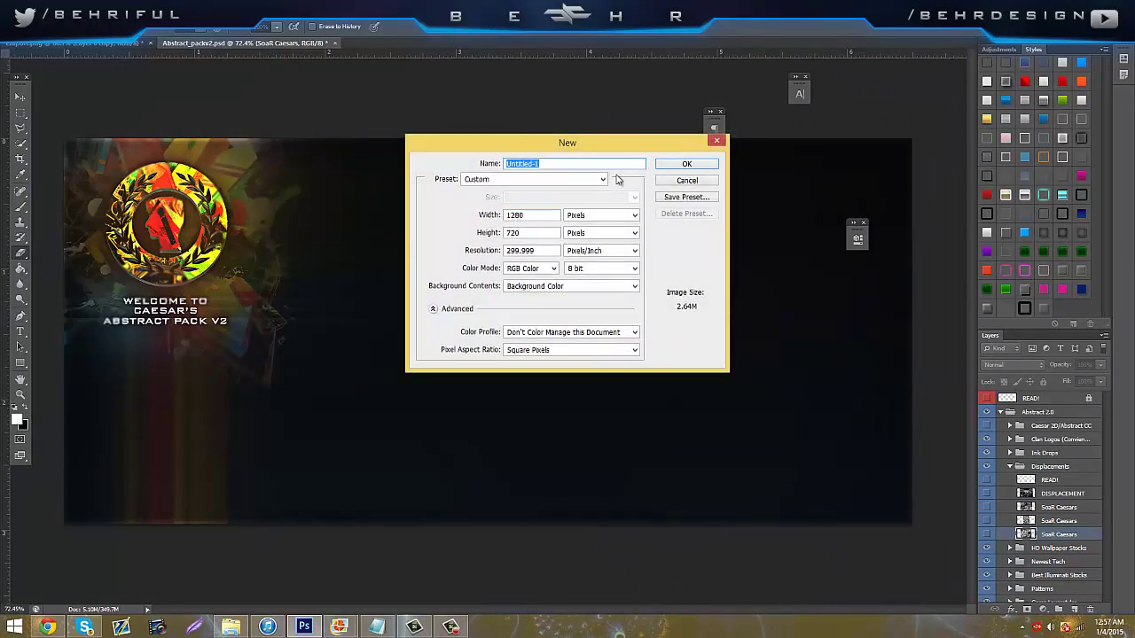
click(683, 164)
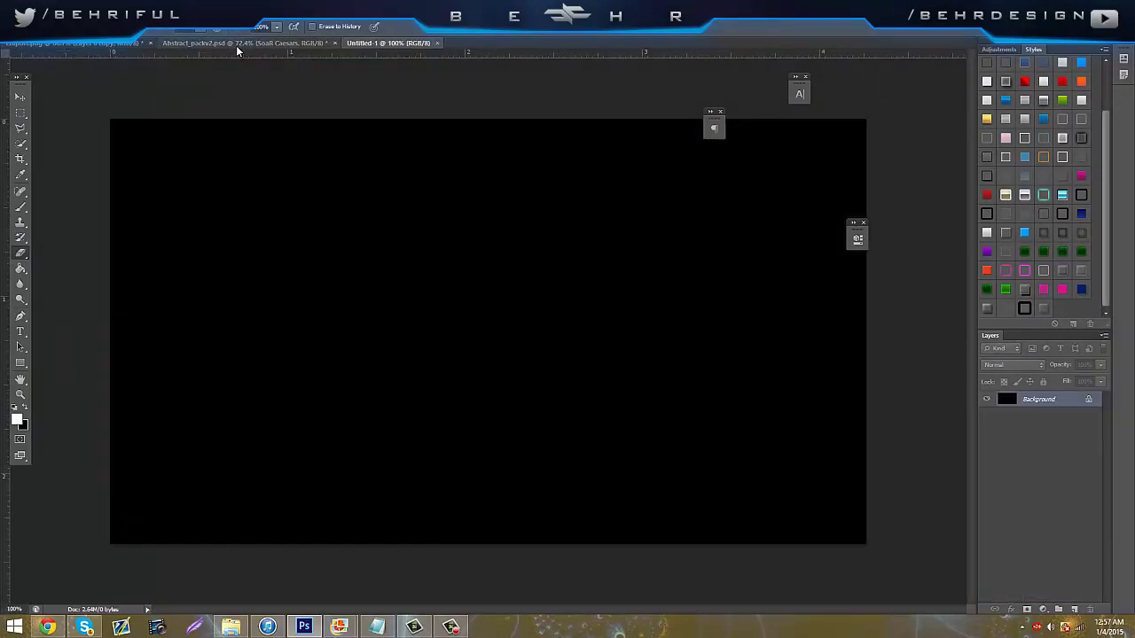
Drag the visible DISPLACEMENT texture layer from Abstract_packv2 into the new document.
click(238, 43)
click(1062, 493)
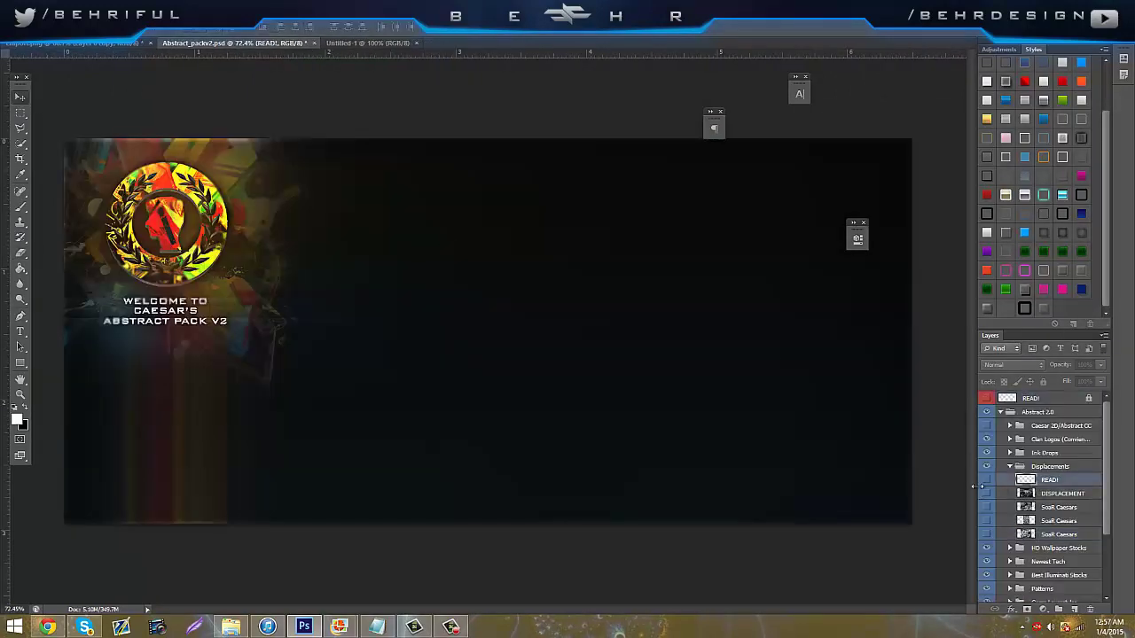
click(987, 493)
drag(353, 230, 281, 104)
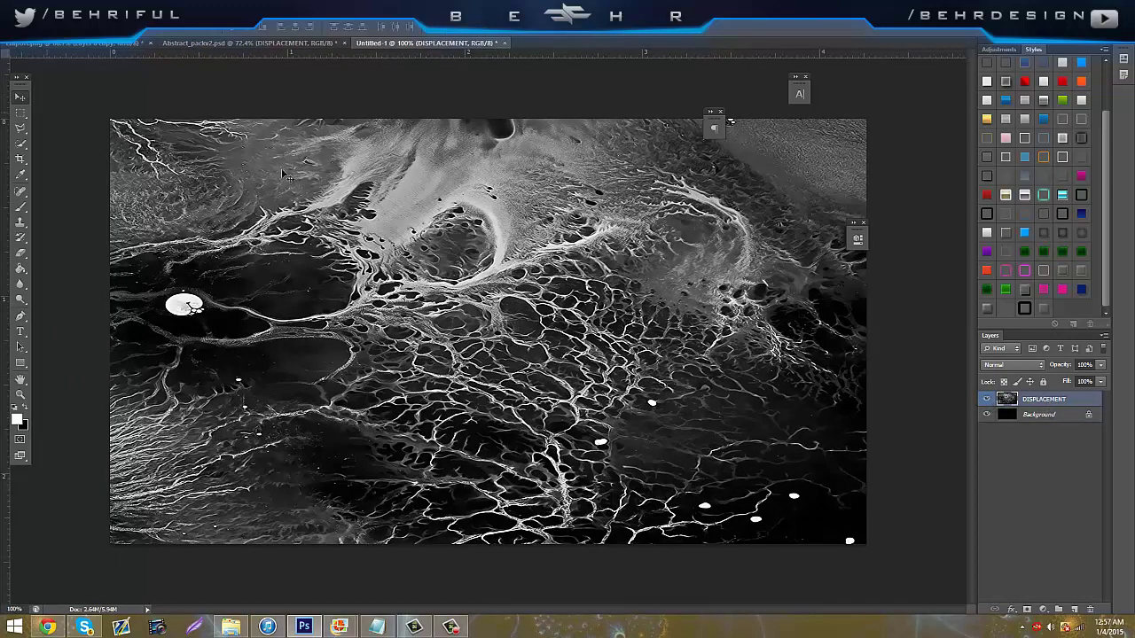
Save the new document as tutproa.psd, accepting the compatibility prompt.
key(alt+f)
click(46, 147)
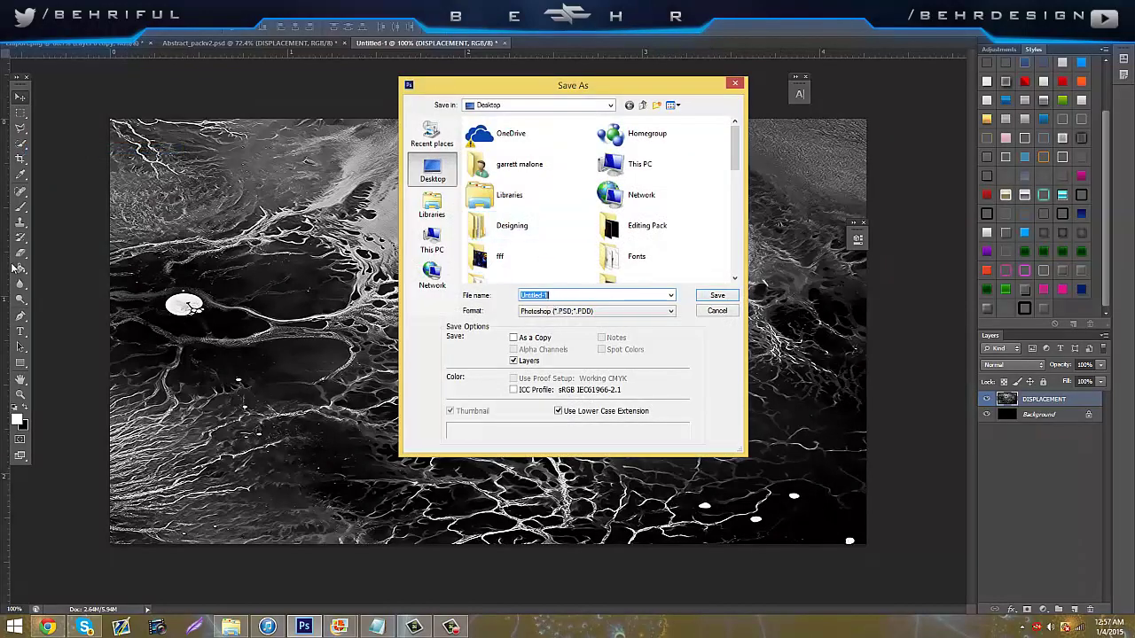
text(tutproa)
key(Return)
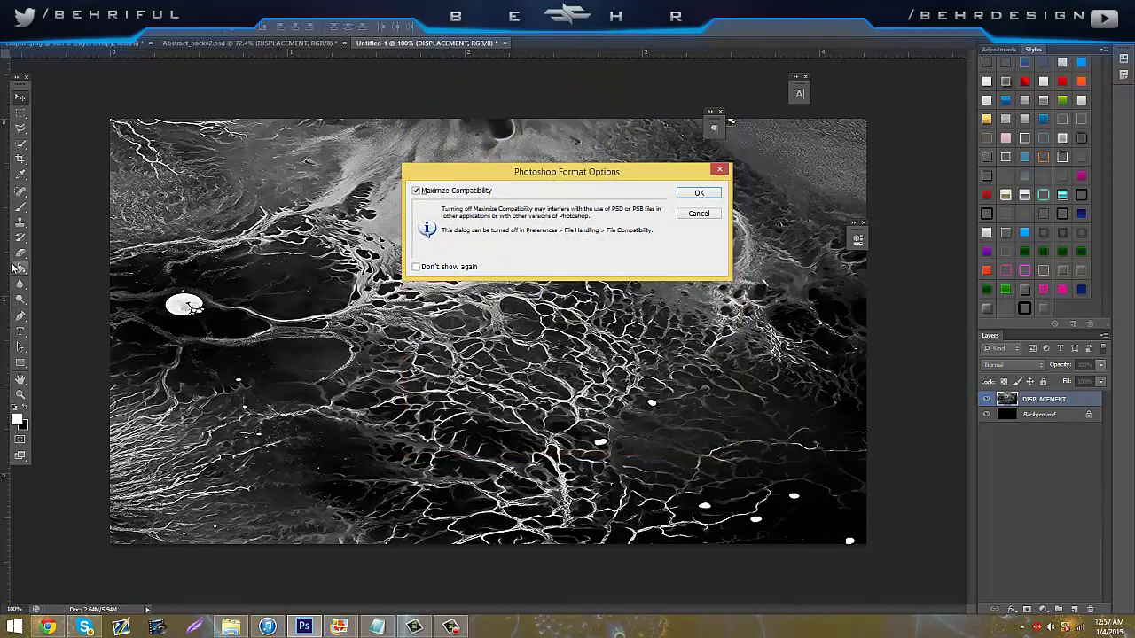
key(Return)
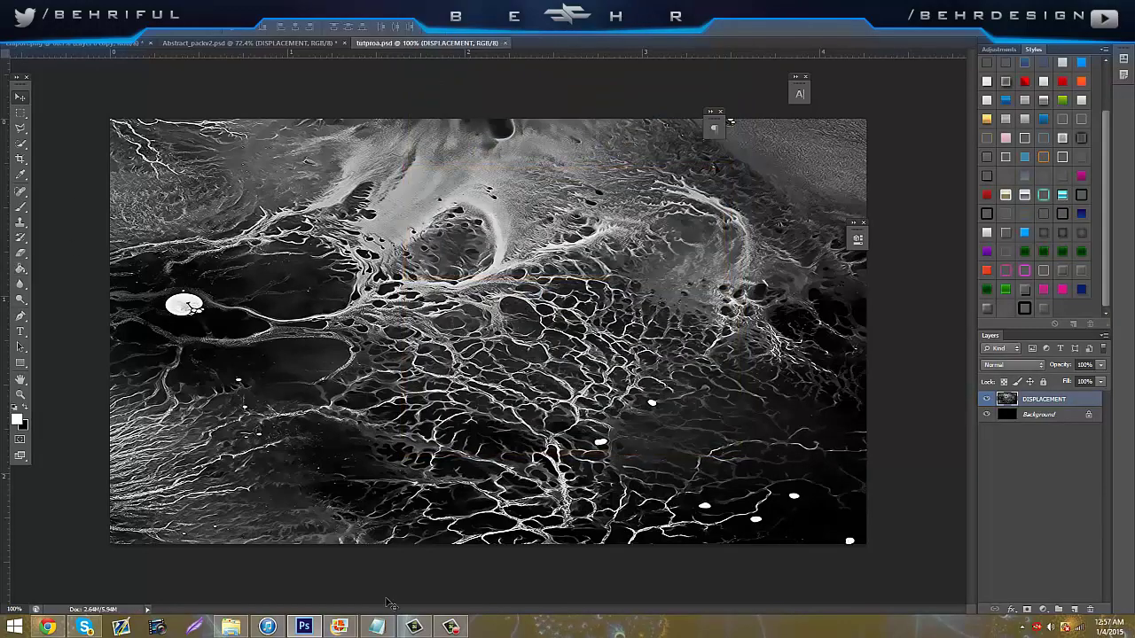
Check the saved tutproa file on the desktop, then return to the ERA ETERNITY banner document.
click(304, 626)
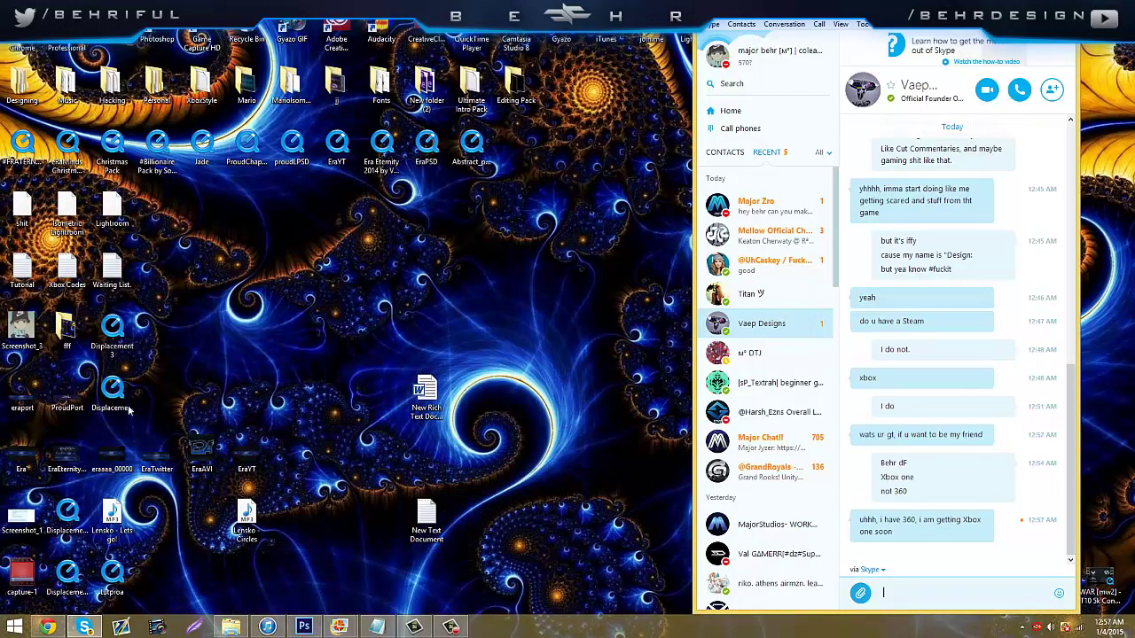
click(112, 574)
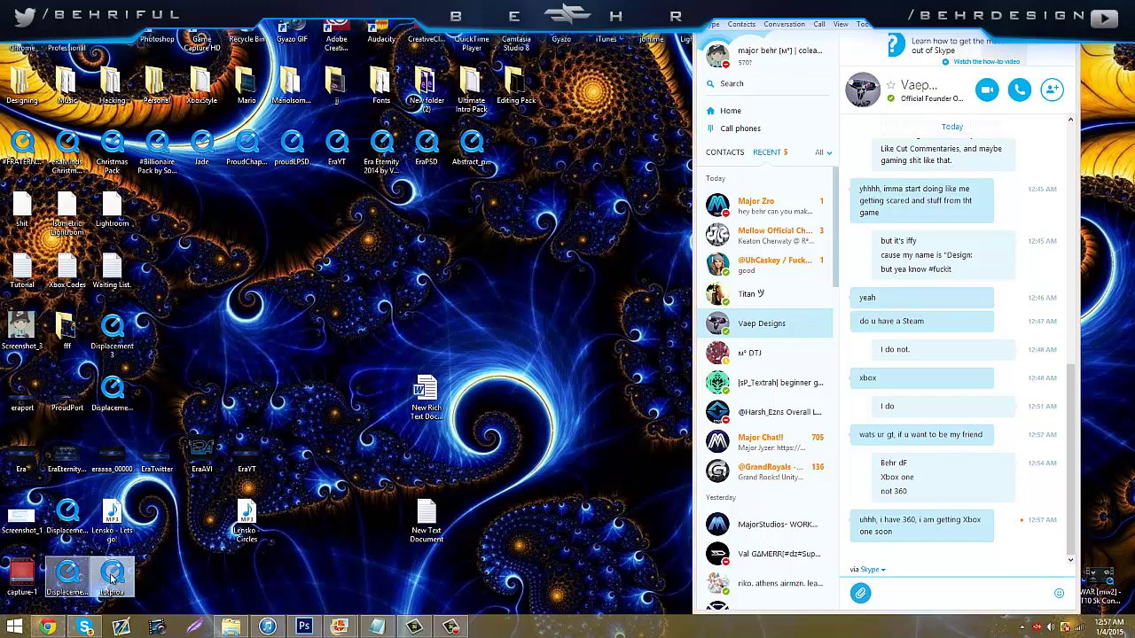
click(304, 627)
click(71, 43)
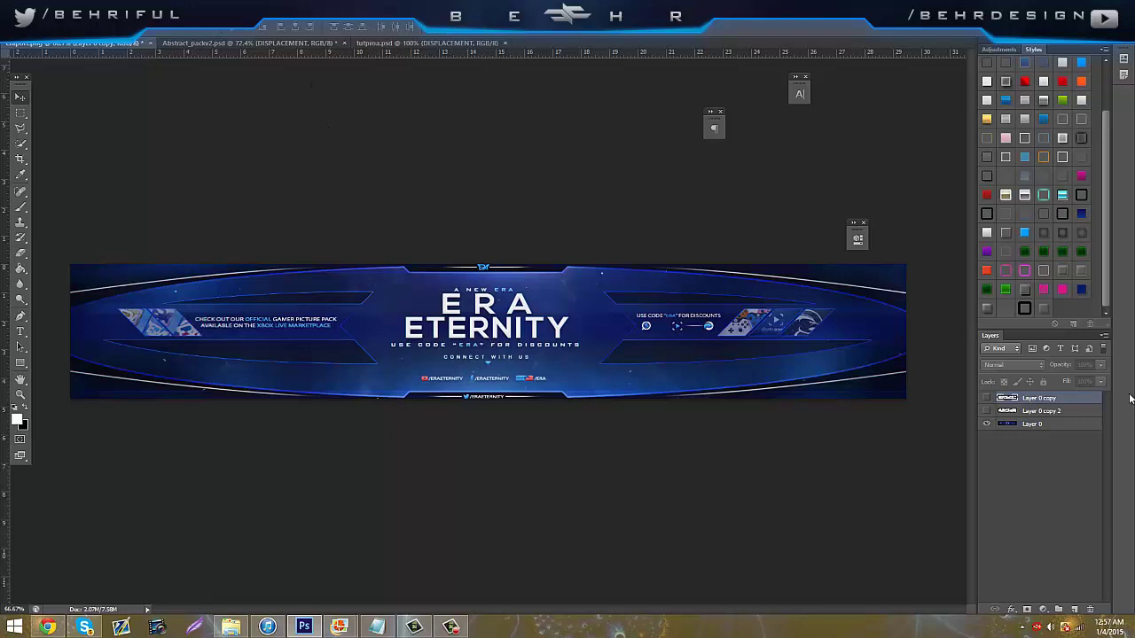
Duplicate Layer 0 and apply Displace to the copy using tutproa.psd as the map.
click(1028, 425)
key(ctrl+j)
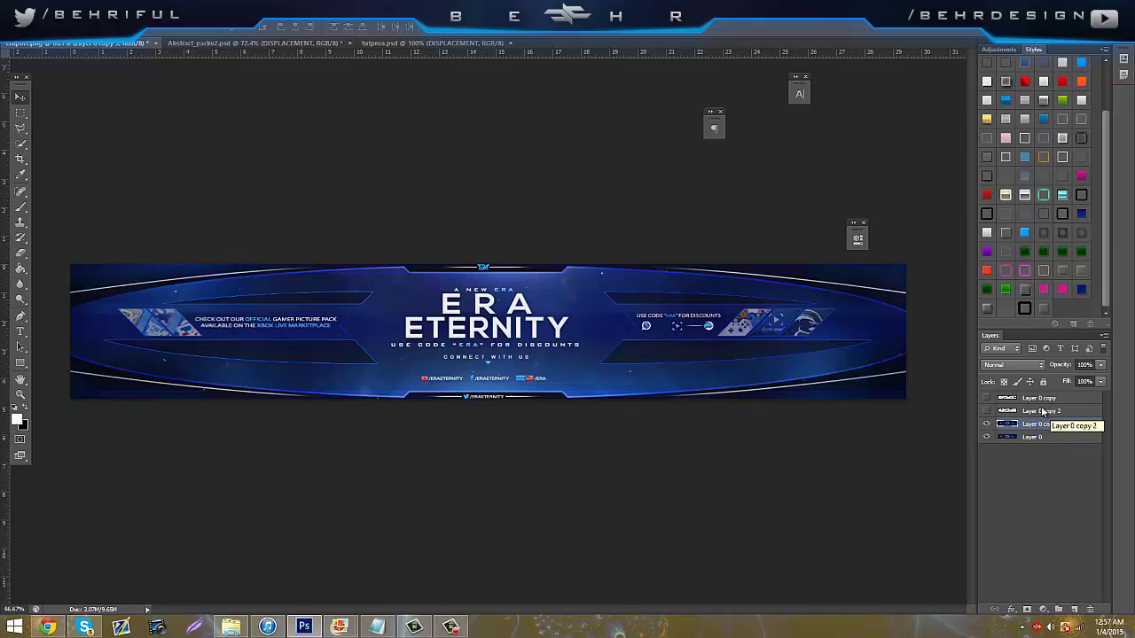
click(190, 9)
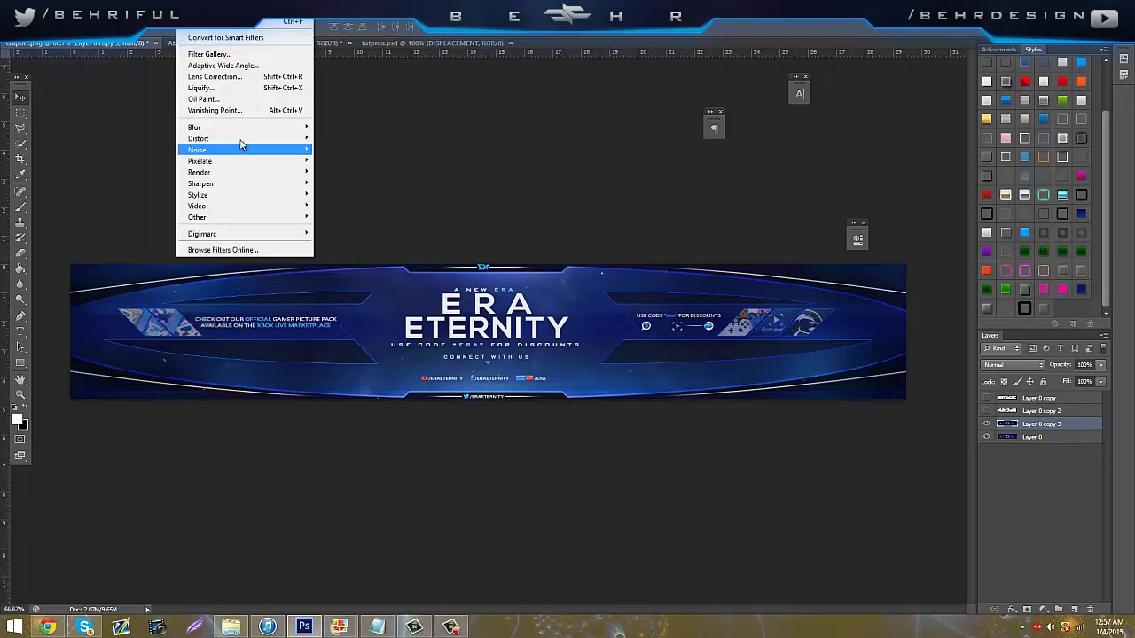
mouse_move(282, 140)
click(351, 139)
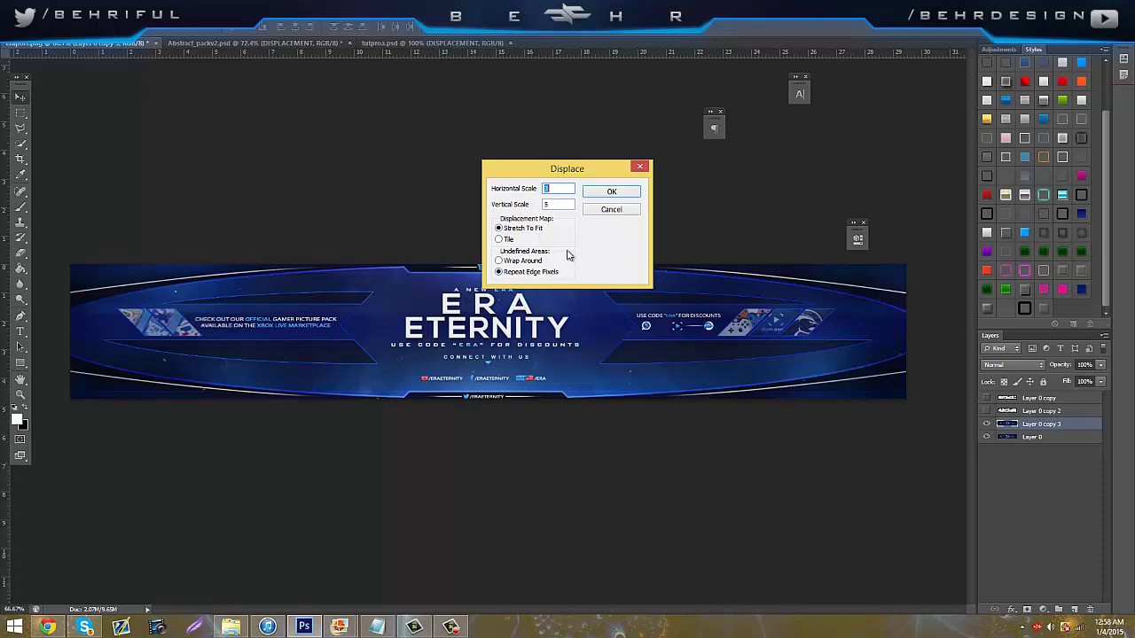
click(611, 191)
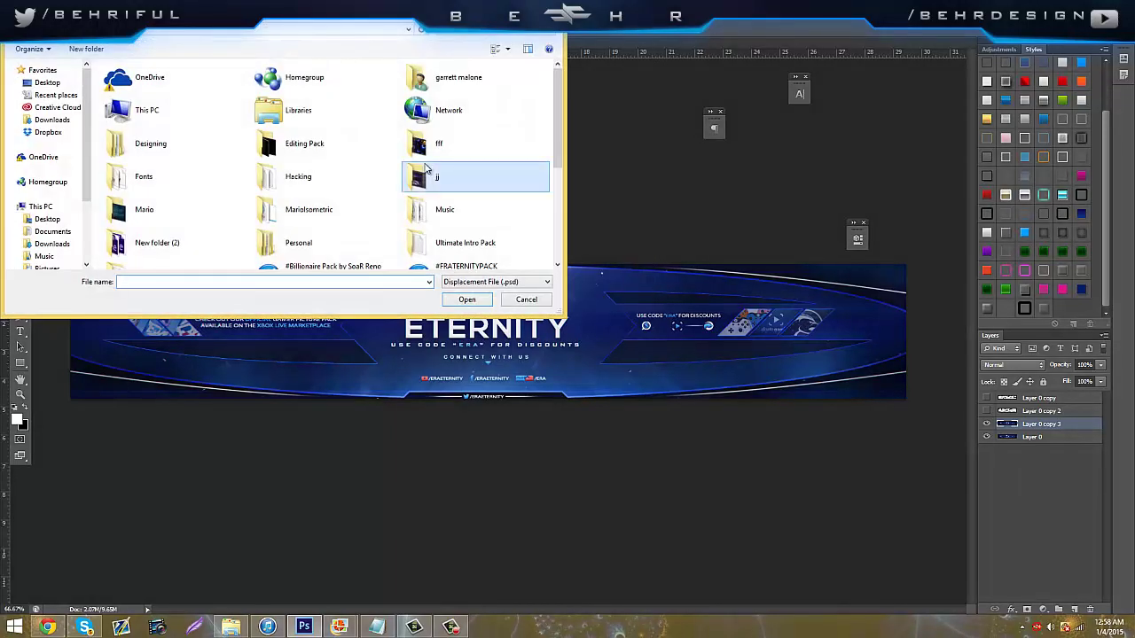
scroll(426, 168, down, 5)
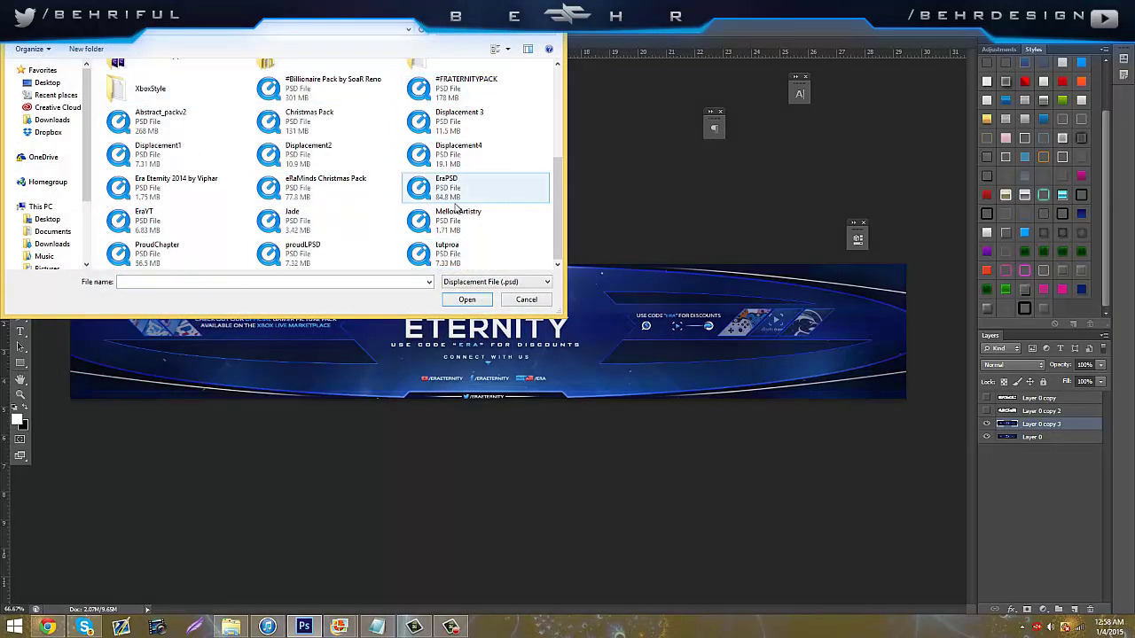
click(451, 253)
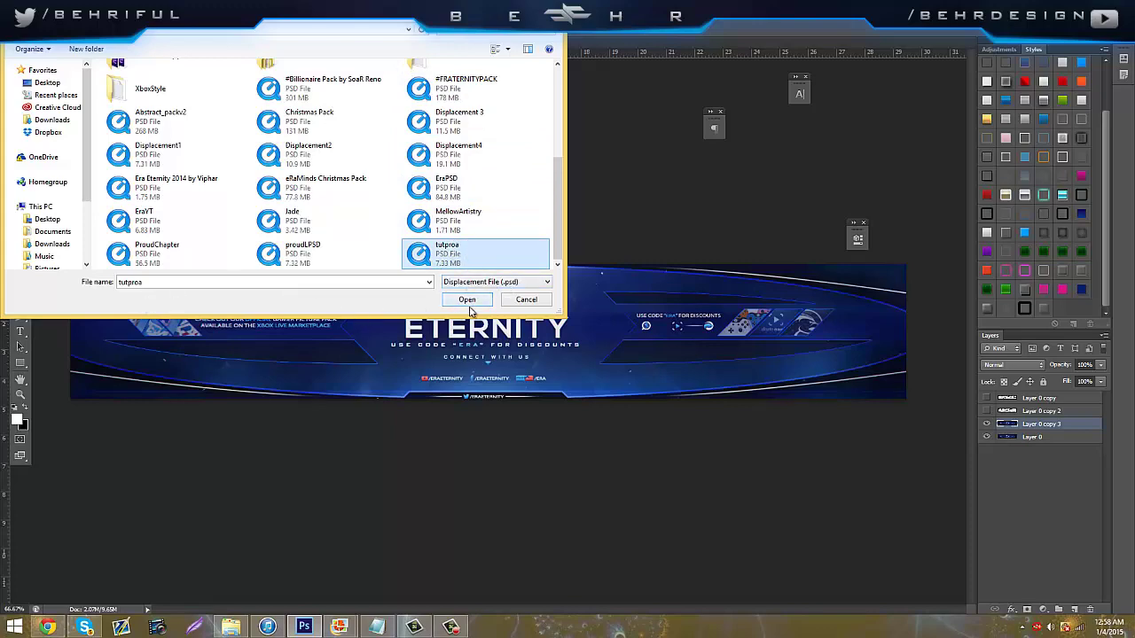
click(468, 301)
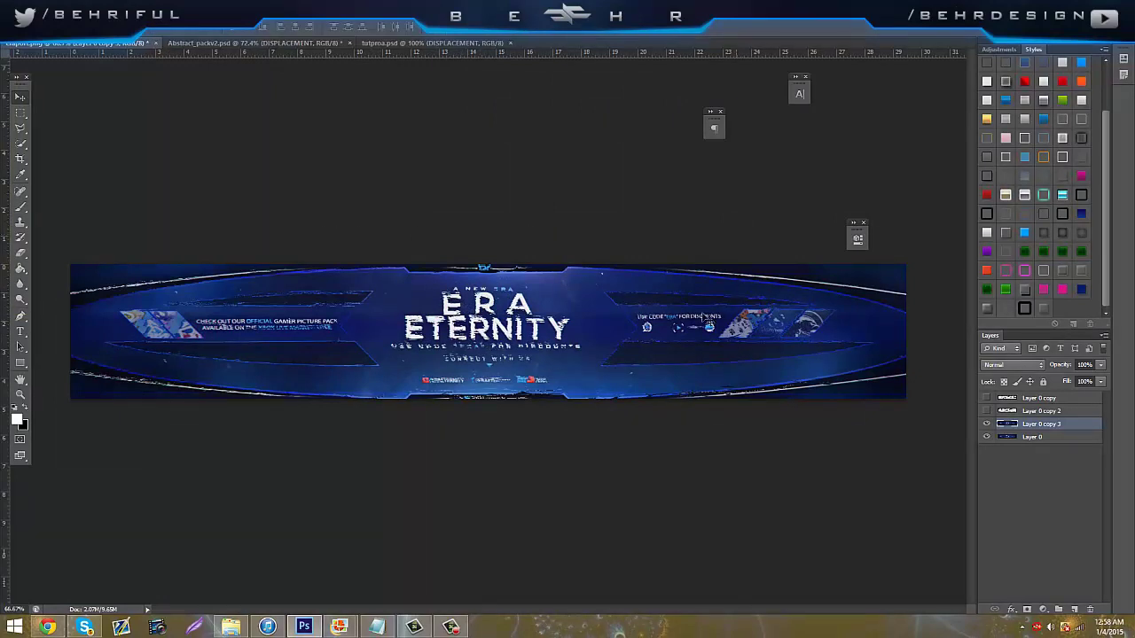
Erase to history over the left end, XBOX LIVE MARKETPLACE text, centre social links and bottom streaks.
click(21, 252)
mouse_move(123, 304)
mouse_down()
mouse_move(84, 310)
mouse_move(108, 319)
mouse_move(137, 302)
mouse_move(133, 326)
mouse_move(139, 286)
mouse_up()
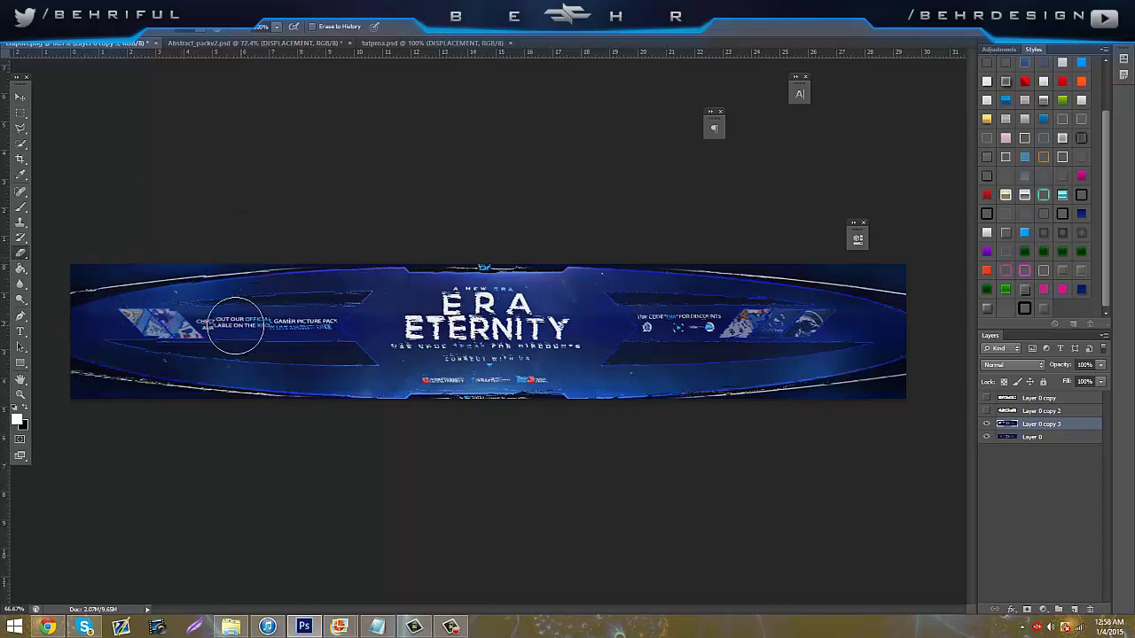
mouse_move(169, 326)
mouse_down()
mouse_move(193, 342)
mouse_move(156, 329)
mouse_move(222, 328)
mouse_move(275, 360)
mouse_move(292, 334)
mouse_move(223, 324)
mouse_move(292, 291)
mouse_move(353, 331)
mouse_move(376, 321)
mouse_move(330, 363)
mouse_up()
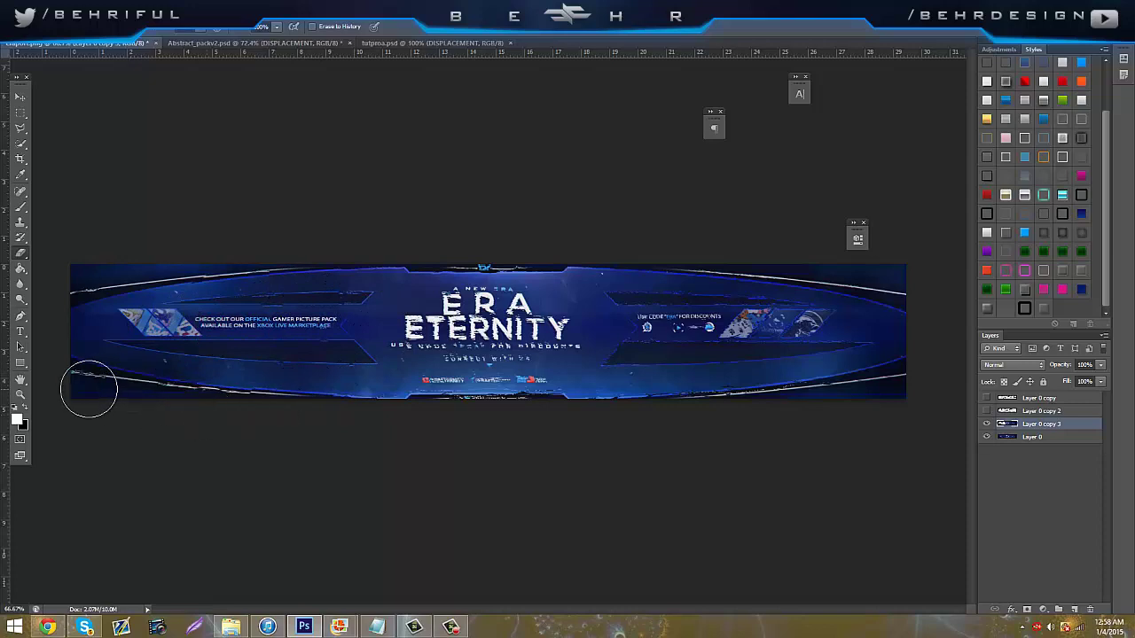
mouse_move(434, 401)
mouse_down()
mouse_move(490, 401)
mouse_move(522, 392)
mouse_move(541, 367)
mouse_move(518, 350)
mouse_move(422, 341)
mouse_move(388, 353)
mouse_move(439, 280)
mouse_move(508, 276)
mouse_move(477, 271)
mouse_move(611, 296)
mouse_move(646, 324)
mouse_move(645, 350)
mouse_move(687, 356)
mouse_move(714, 339)
mouse_move(675, 307)
mouse_move(742, 303)
mouse_move(767, 352)
mouse_move(799, 310)
mouse_up()
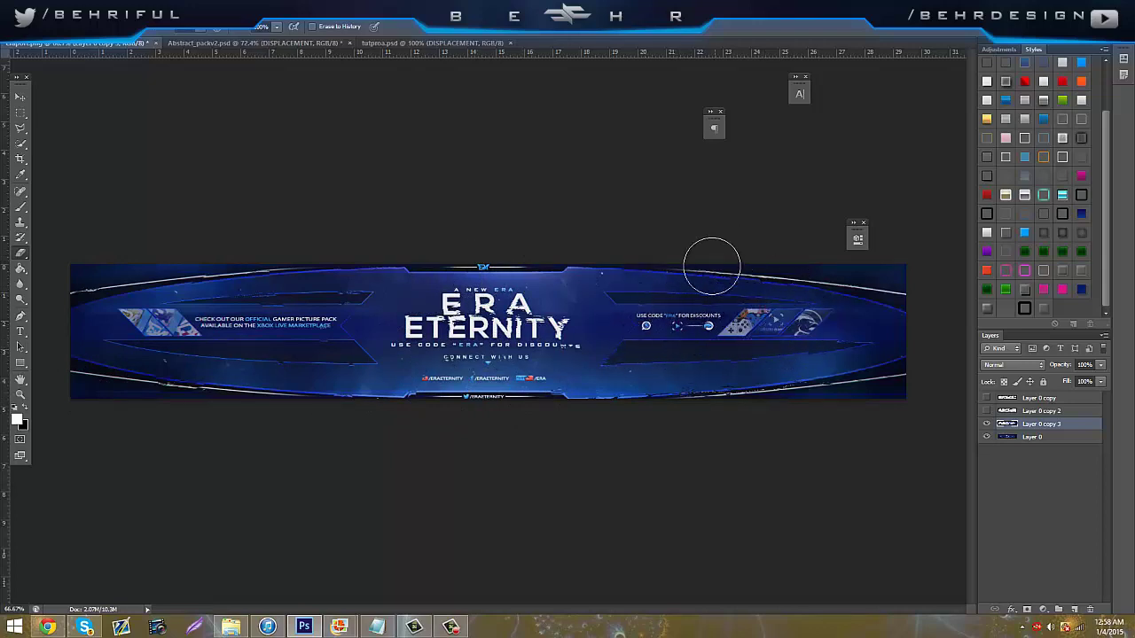
mouse_move(694, 258)
mouse_down()
mouse_move(853, 305)
mouse_move(869, 358)
mouse_move(685, 405)
mouse_move(596, 402)
mouse_up()
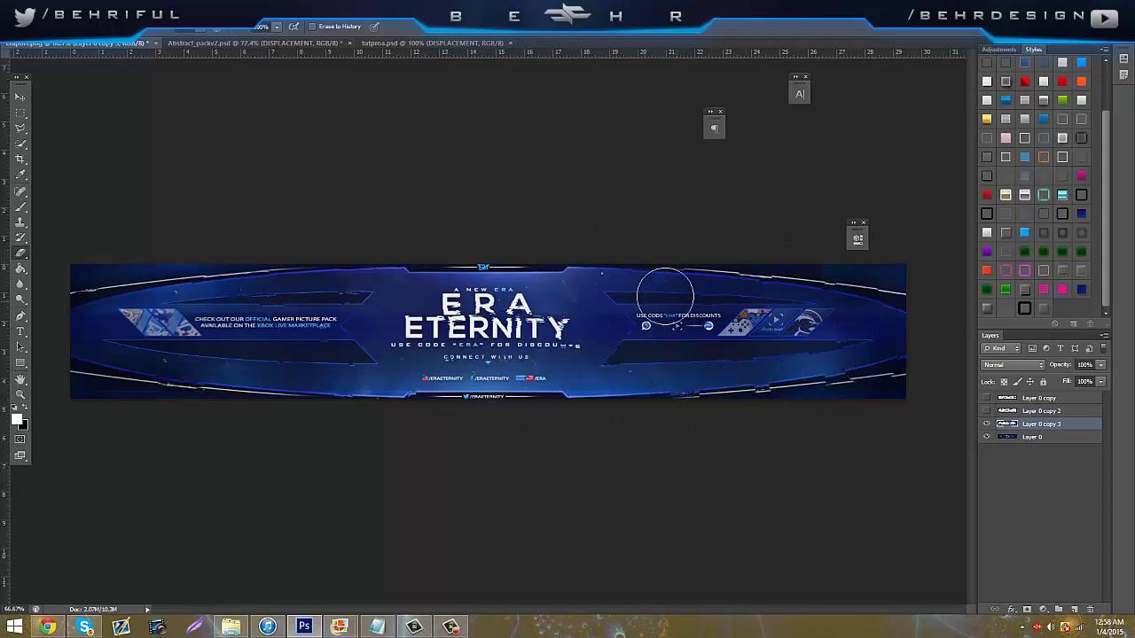
Toggle Layer 0 copy 3 on and off to compare, leaving it hidden.
click(983, 429)
click(983, 429)
click(983, 429)
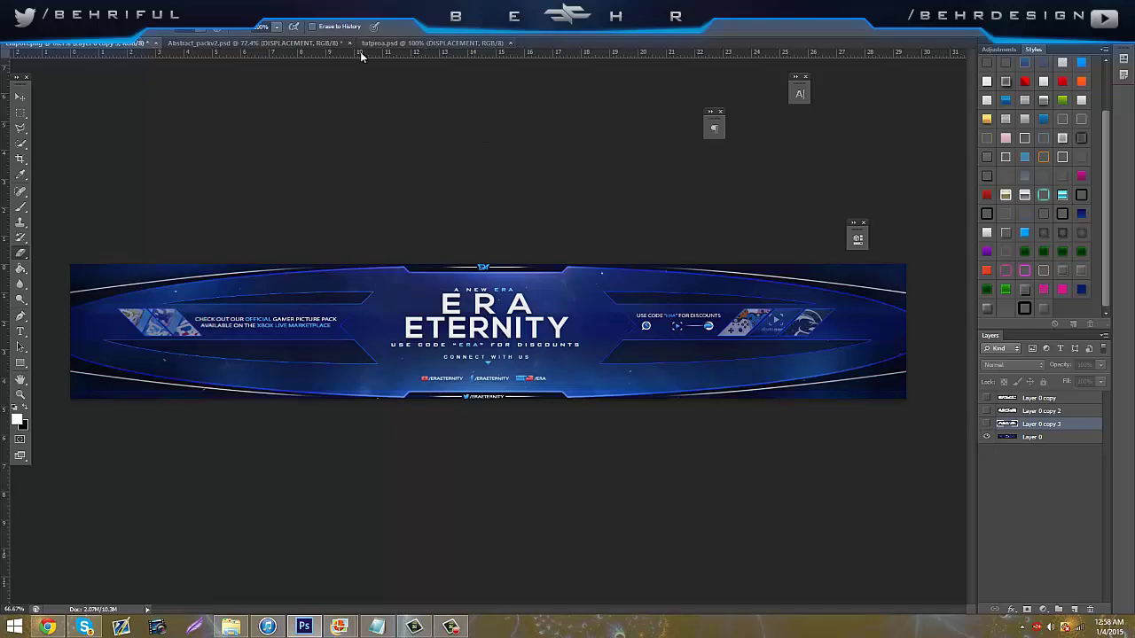
Create a new 1280×720 document and drag the SoaR Caesars glass layer into it.
click(25, 10)
click(44, 35)
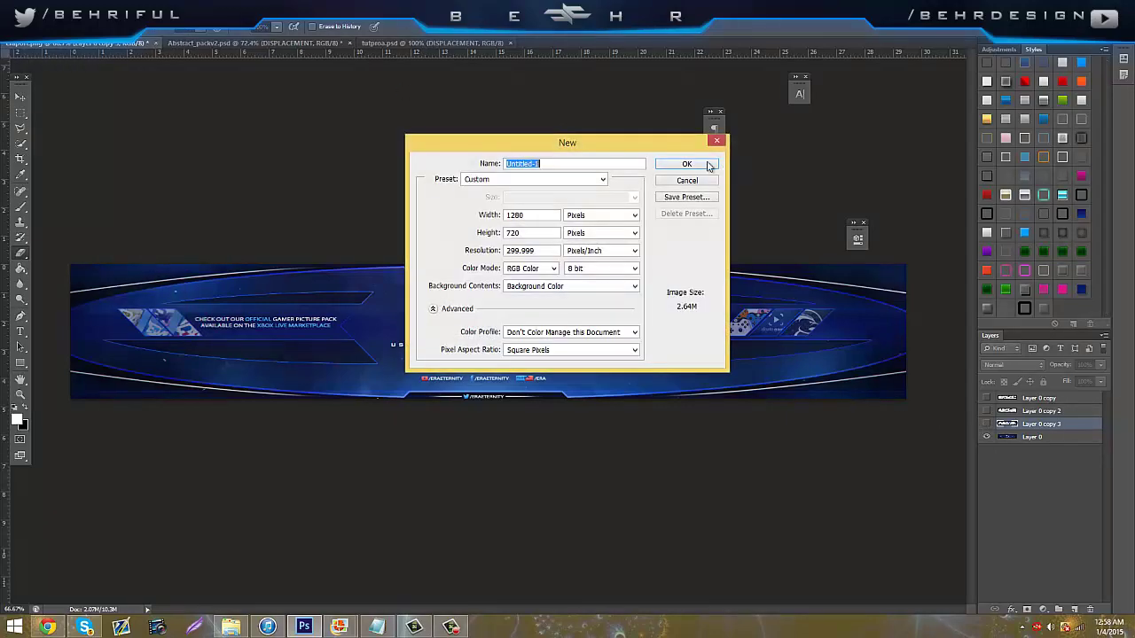
click(696, 180)
click(255, 43)
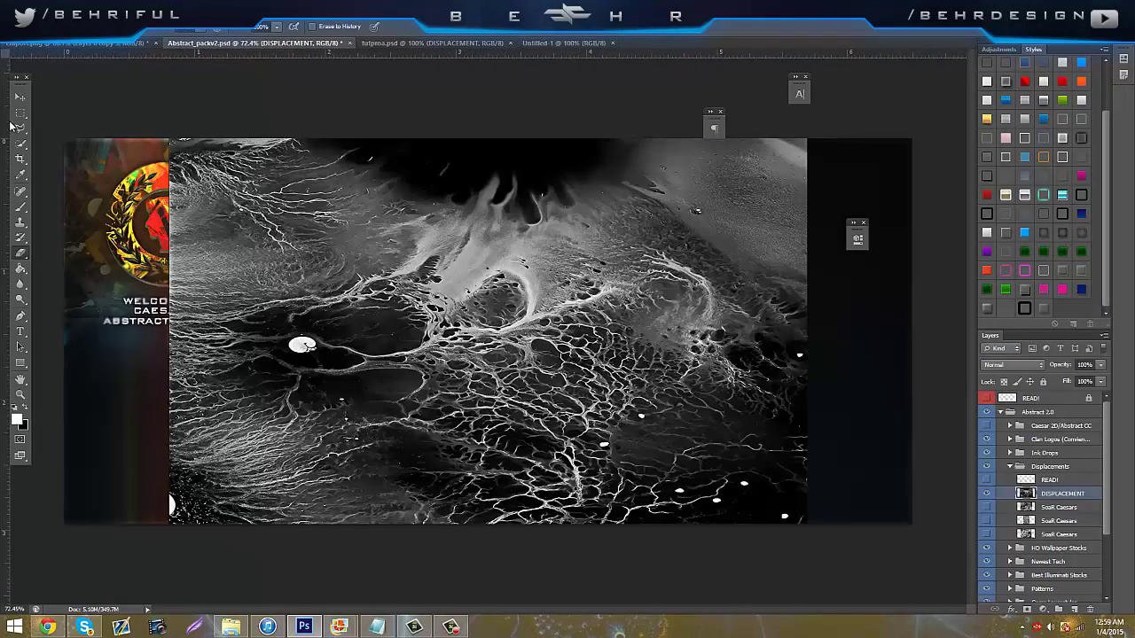
click(985, 492)
click(986, 506)
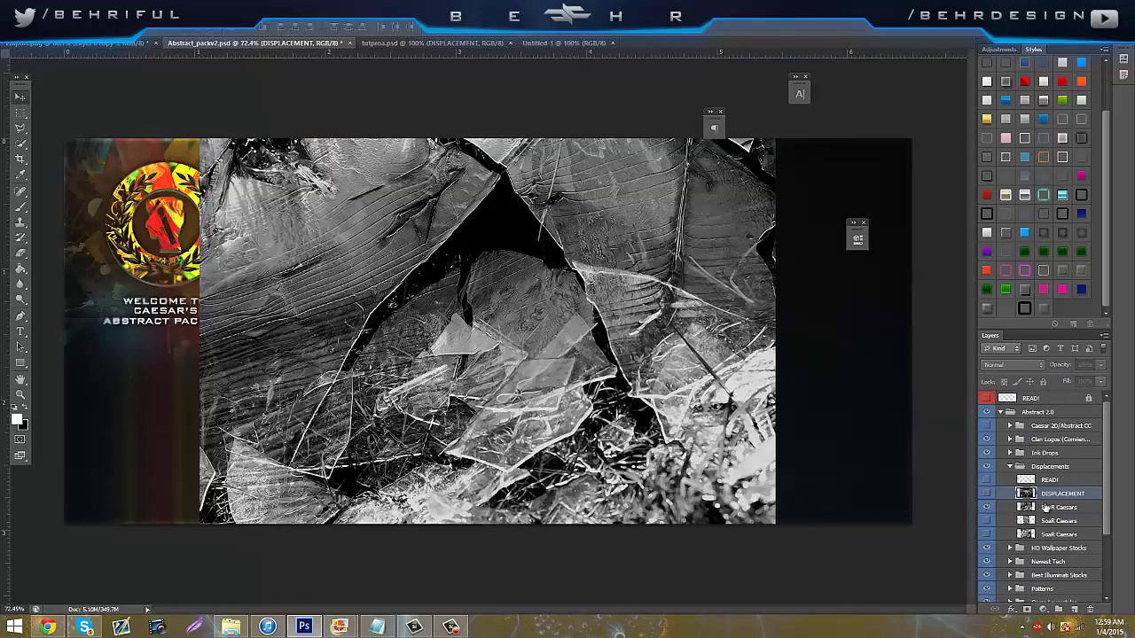
click(1050, 506)
drag(424, 159, 356, 160)
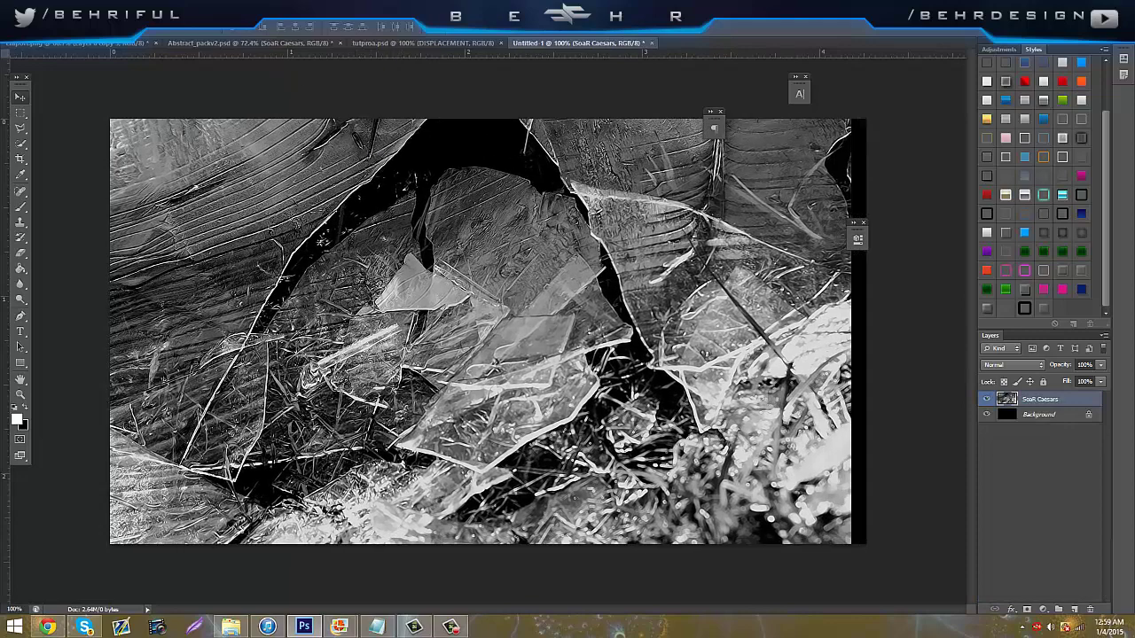
Save the new document as glass.psd.
click(34, 22)
click(68, 142)
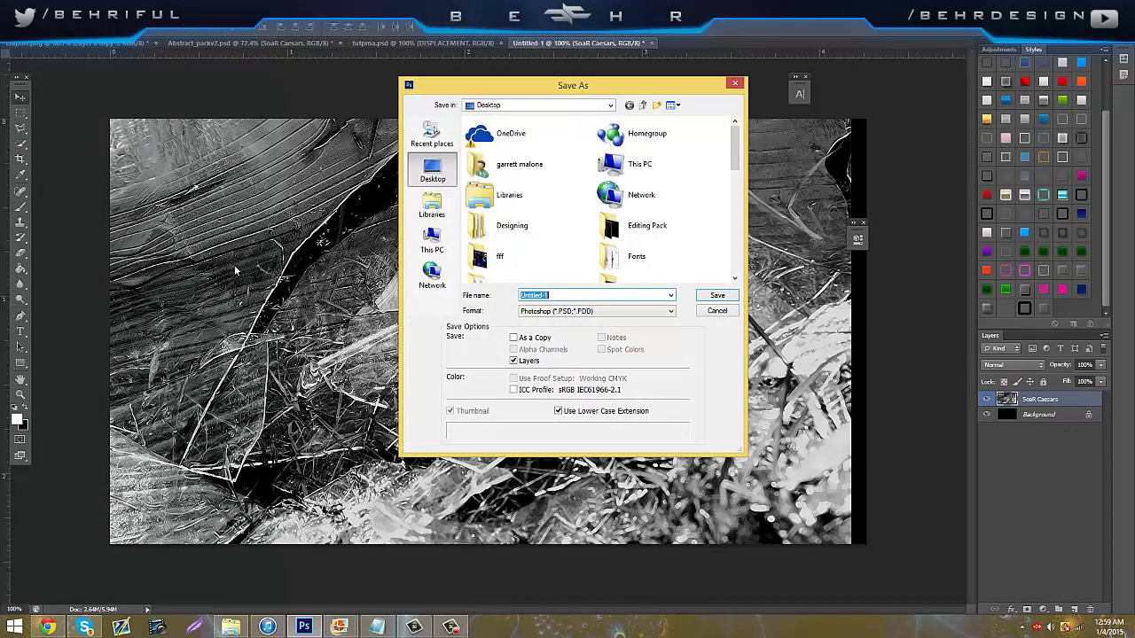
text(glass)
key(Return)
key(Return)
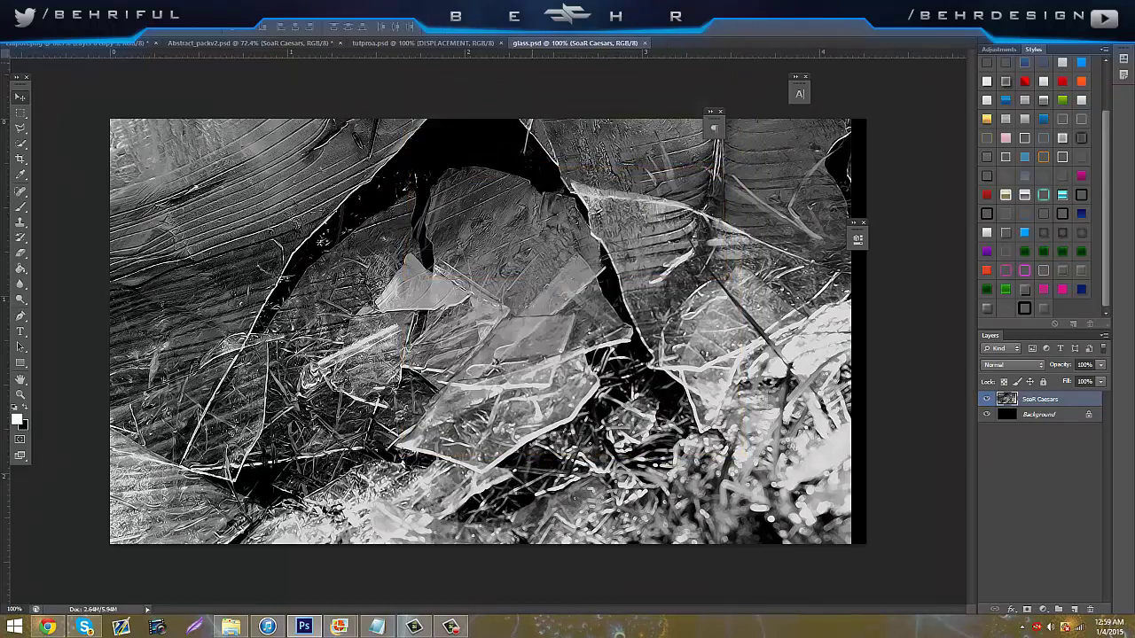
Back in the banner document, duplicate Layer 0 into a new copy.
click(84, 43)
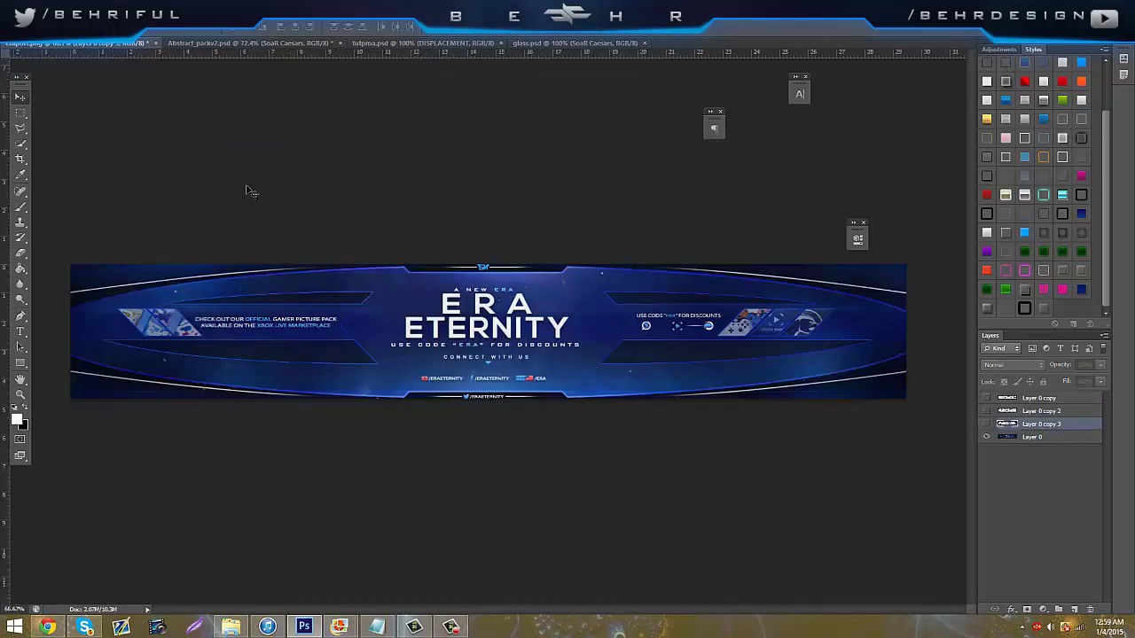
click(1070, 439)
key(i)
key(ctrl+k)
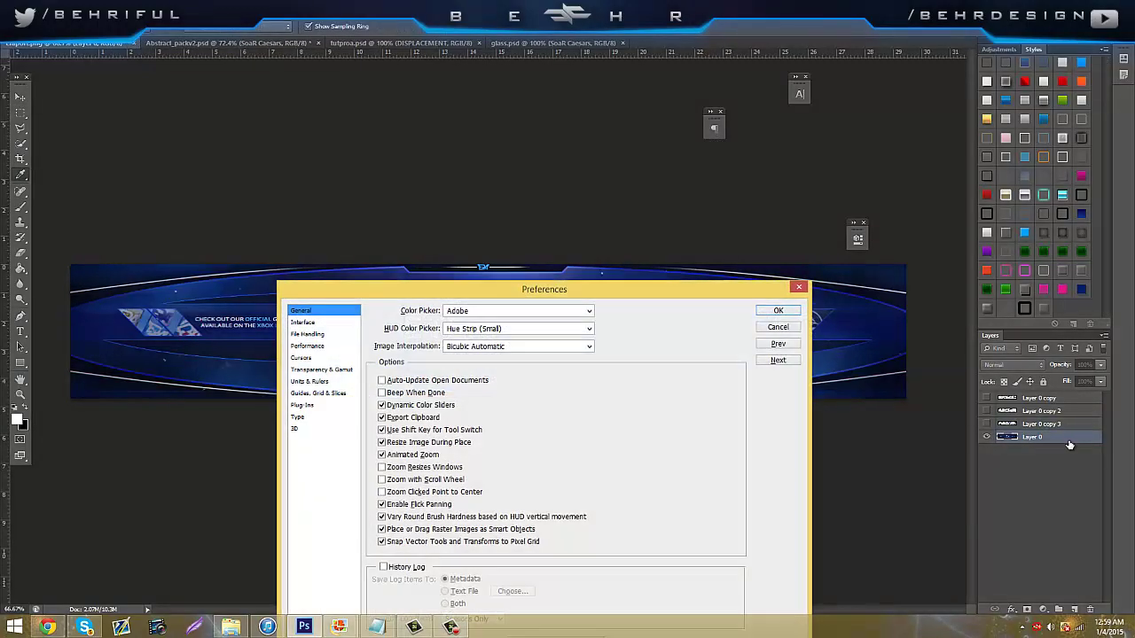
click(778, 327)
key(v)
key(ctrl+j)
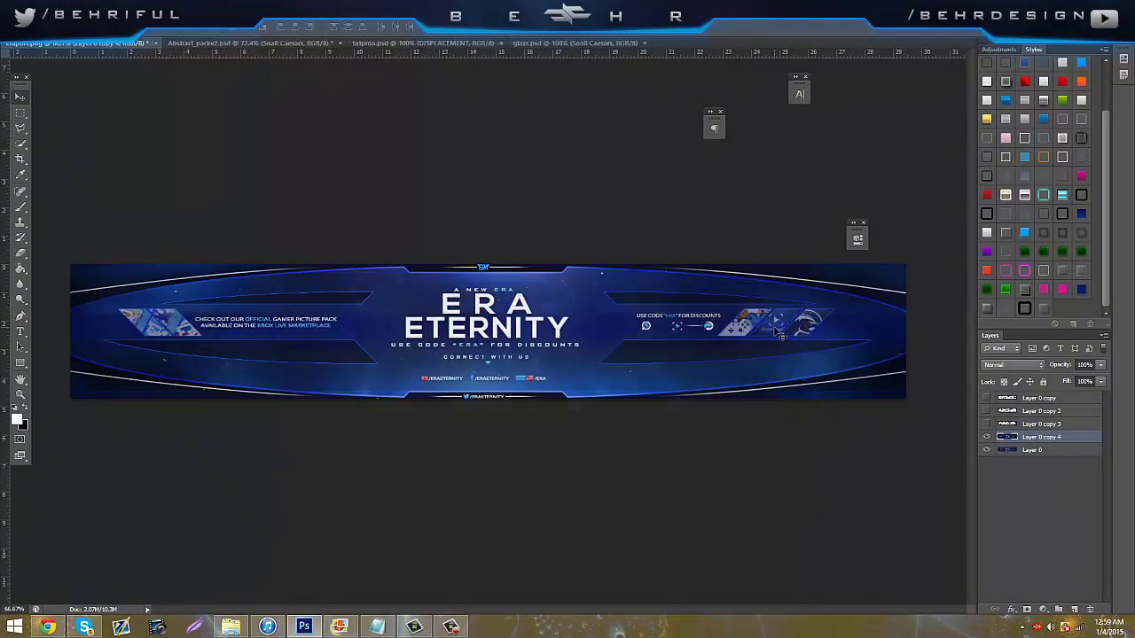
Apply Displace to the new copy using glass.psd as the displacement map.
click(190, 9)
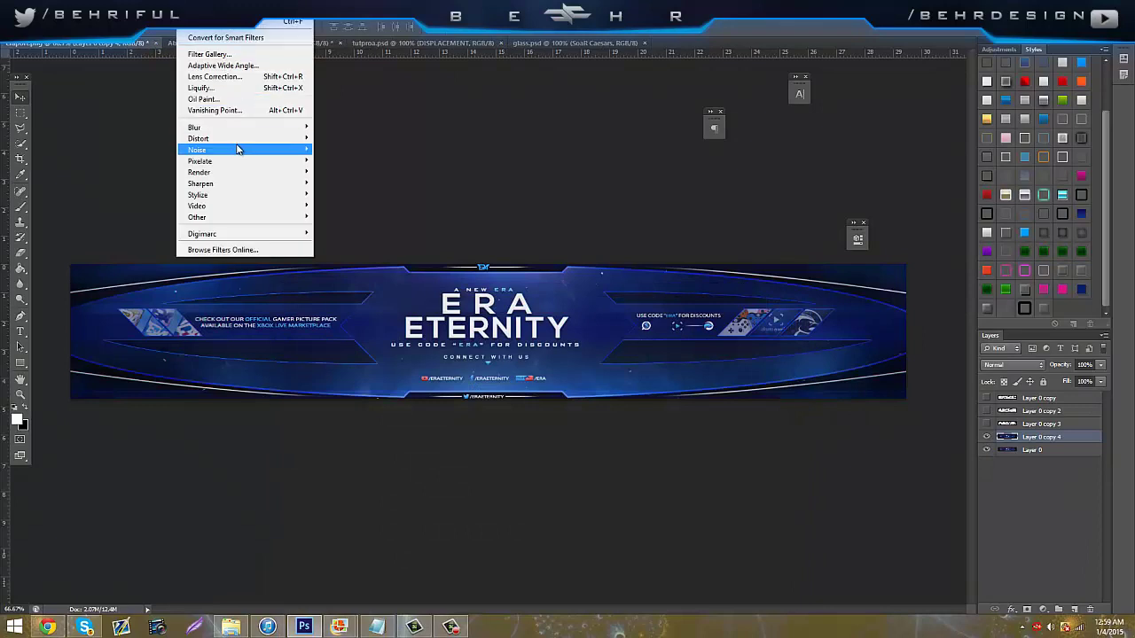
mouse_move(249, 139)
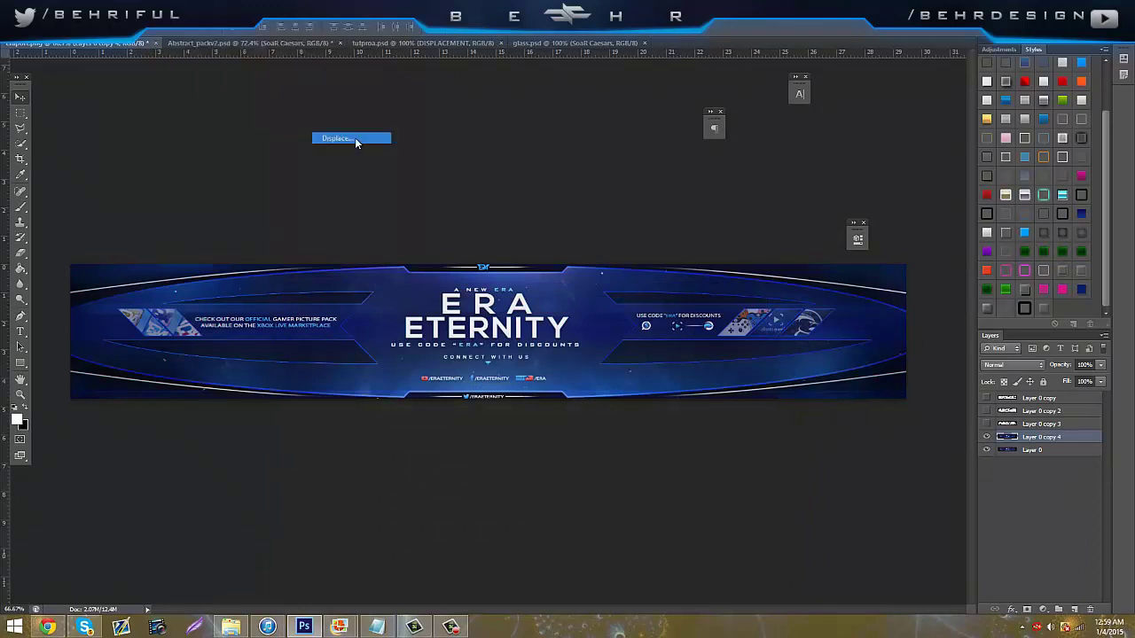
click(355, 140)
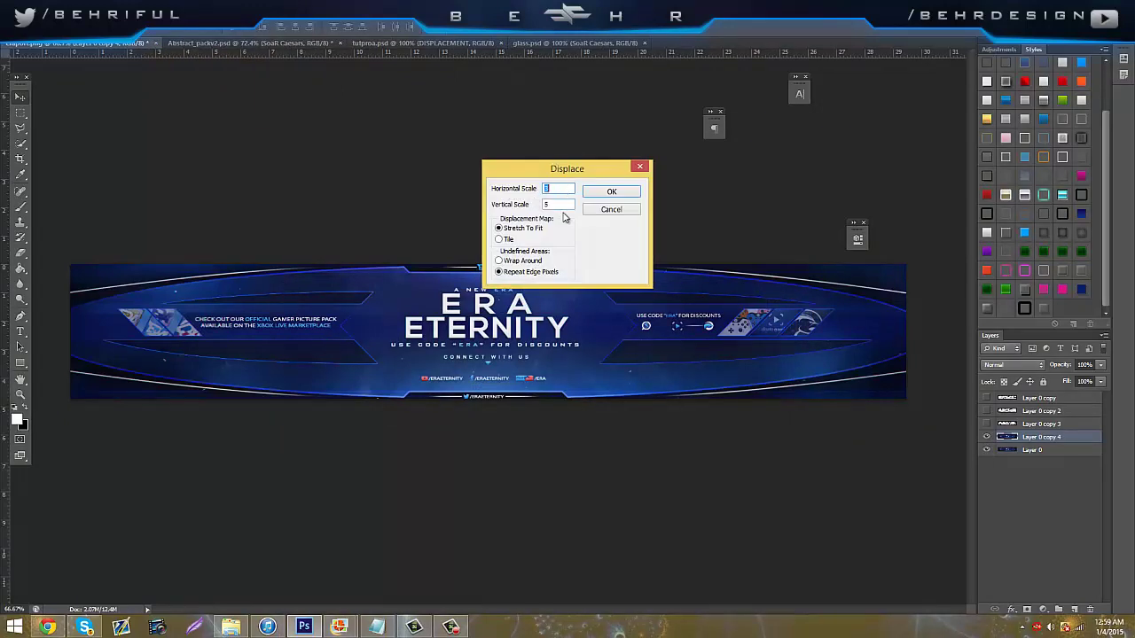
click(612, 193)
text(glass.psd)
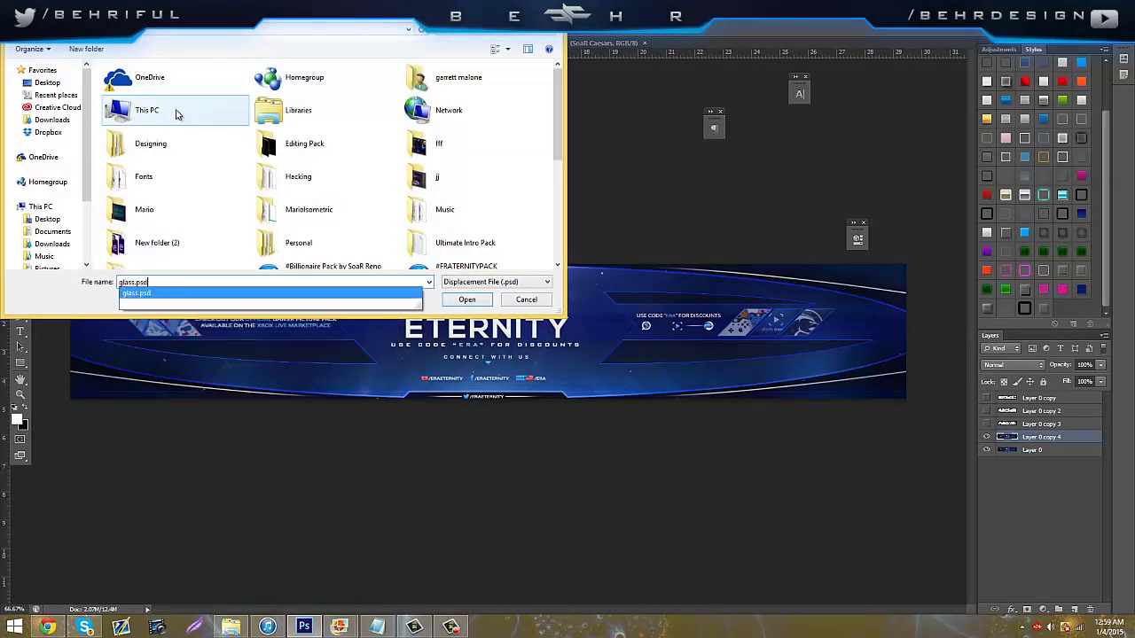
key(Return)
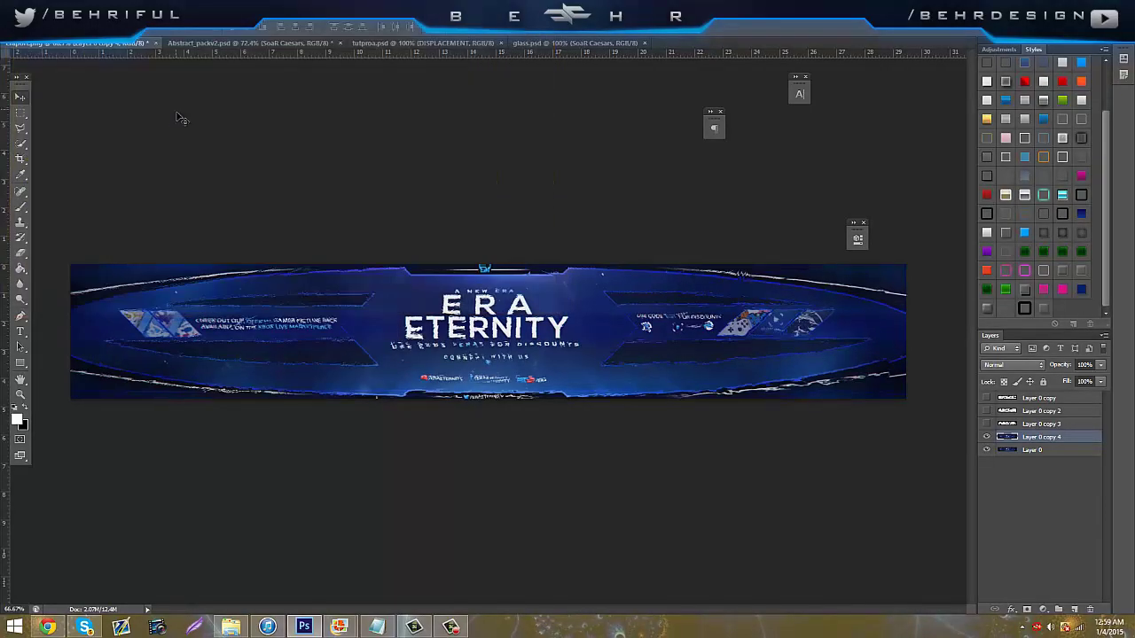
Erase to history over the top edge line, left promo text and right panel discount text.
click(21, 254)
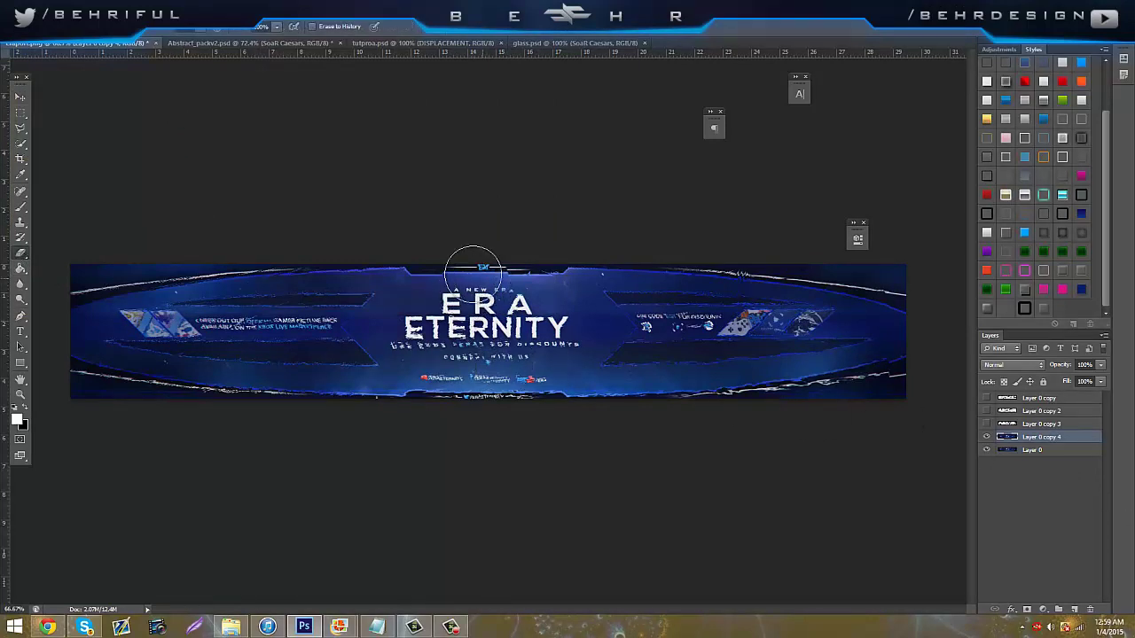
mouse_move(456, 260)
mouse_down()
mouse_move(418, 256)
mouse_move(572, 278)
mouse_move(572, 328)
mouse_move(546, 373)
mouse_move(411, 388)
mouse_move(496, 404)
mouse_up()
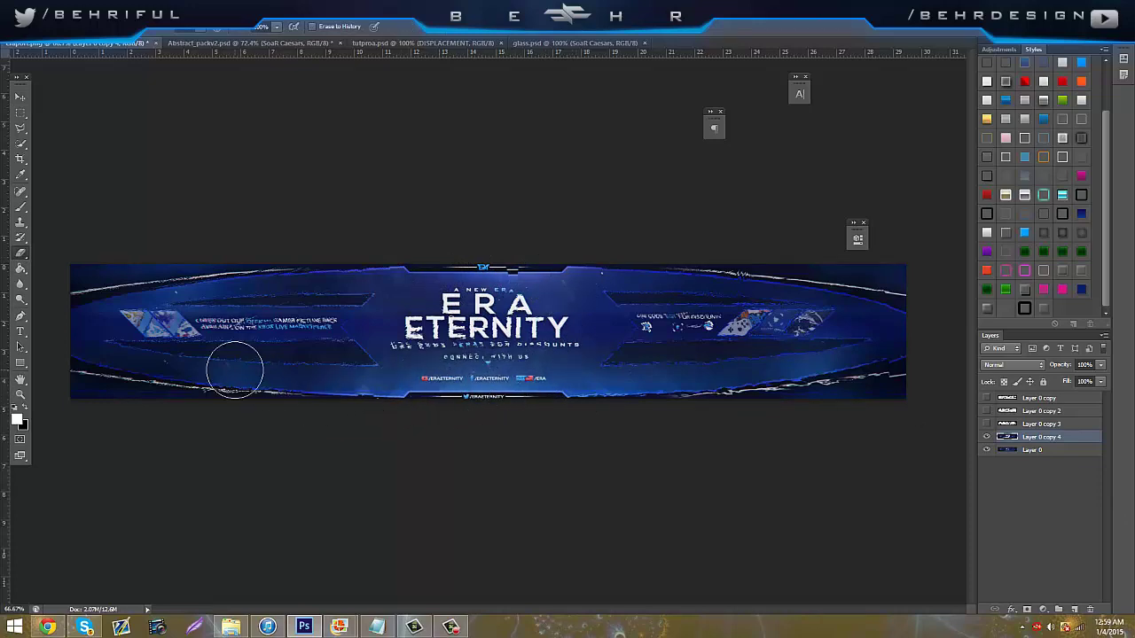
mouse_move(126, 331)
mouse_down()
mouse_move(335, 347)
mouse_move(307, 312)
mouse_move(243, 310)
mouse_move(286, 271)
mouse_up()
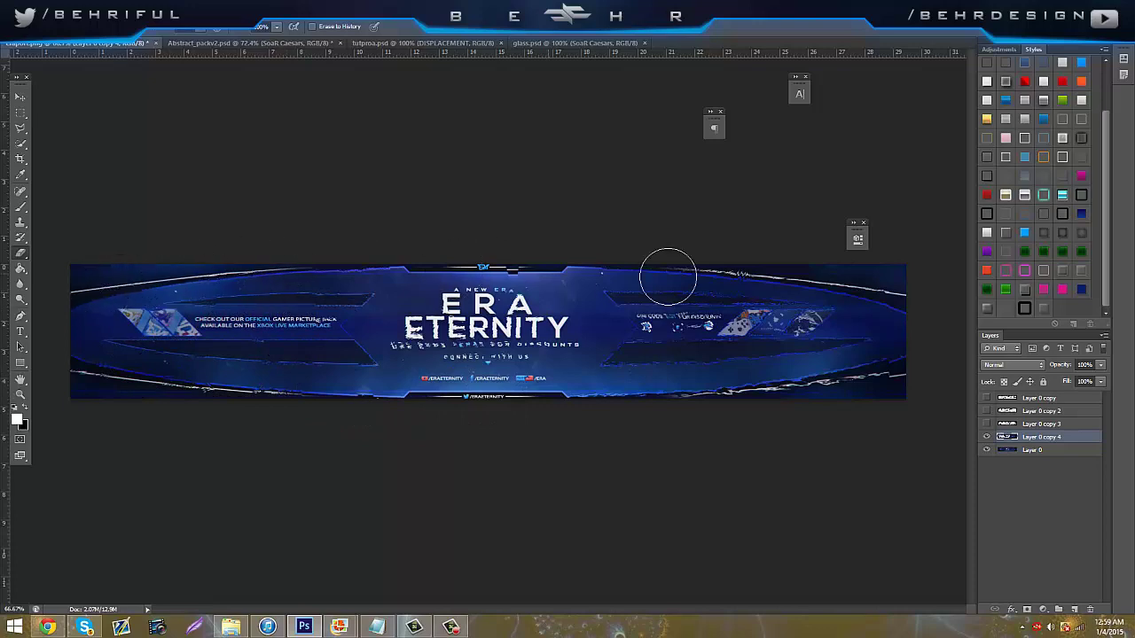
mouse_move(701, 274)
mouse_down()
mouse_move(696, 308)
mouse_move(612, 312)
mouse_move(670, 346)
mouse_move(627, 367)
mouse_move(672, 381)
mouse_move(749, 373)
mouse_move(753, 338)
mouse_move(692, 326)
mouse_move(774, 312)
mouse_move(760, 262)
mouse_move(860, 288)
mouse_move(874, 305)
mouse_move(868, 339)
mouse_move(843, 358)
mouse_move(725, 382)
mouse_move(816, 406)
mouse_up()
Hide Layer 0 copy 4 so the Layer 0 copy 3 glitch shows, then use the taskbar.
click(987, 437)
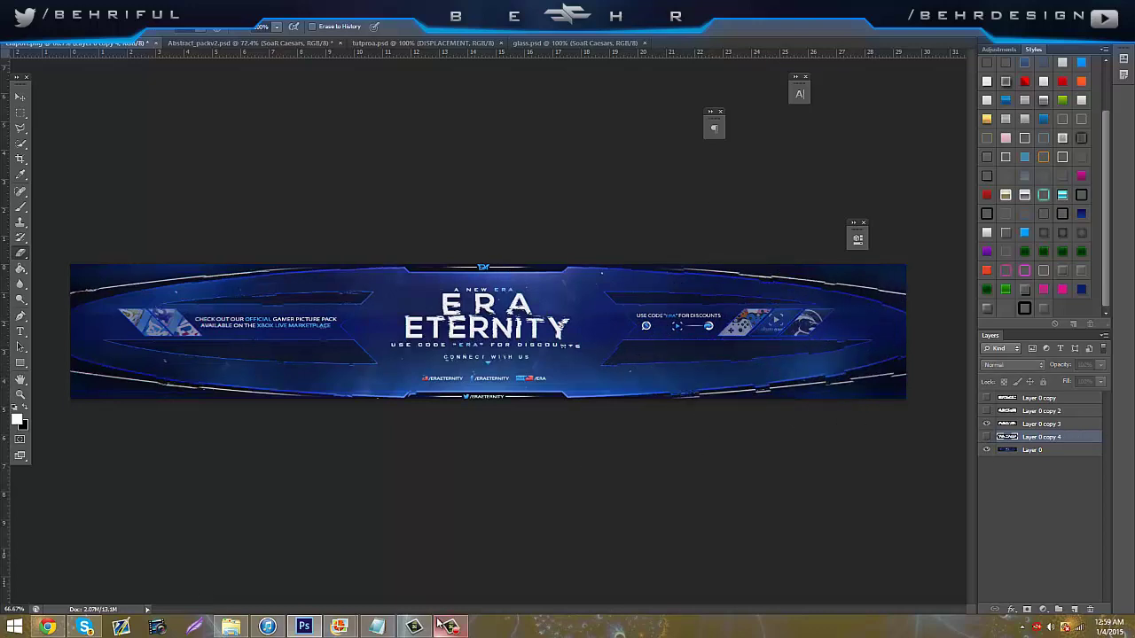
mouse_move(440, 626)
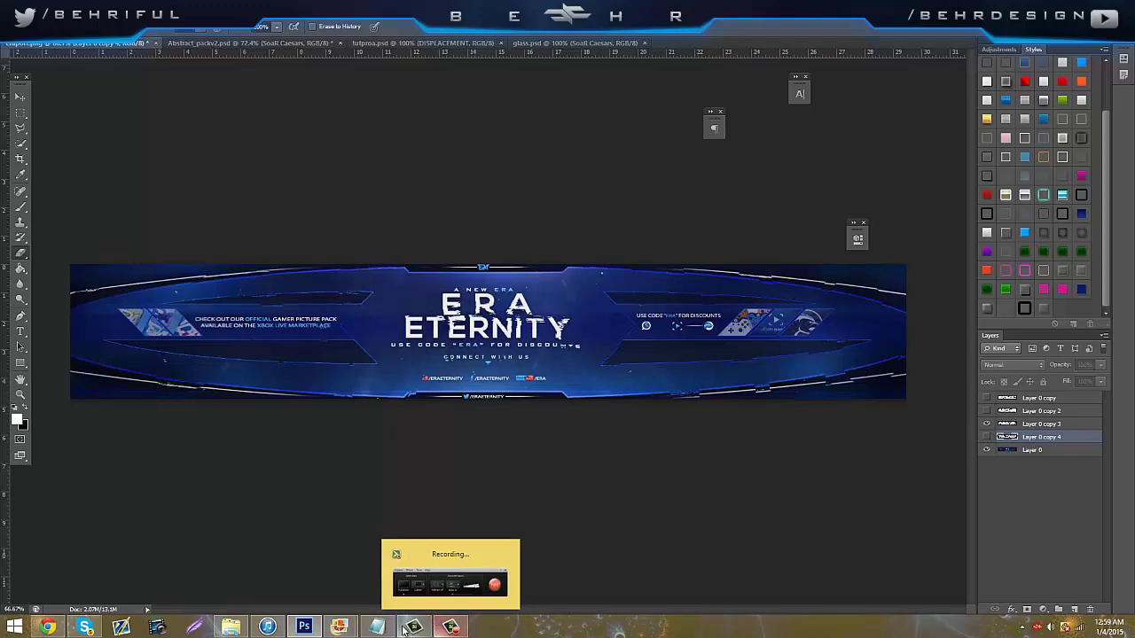
click(413, 626)
click(413, 626)
click(448, 627)
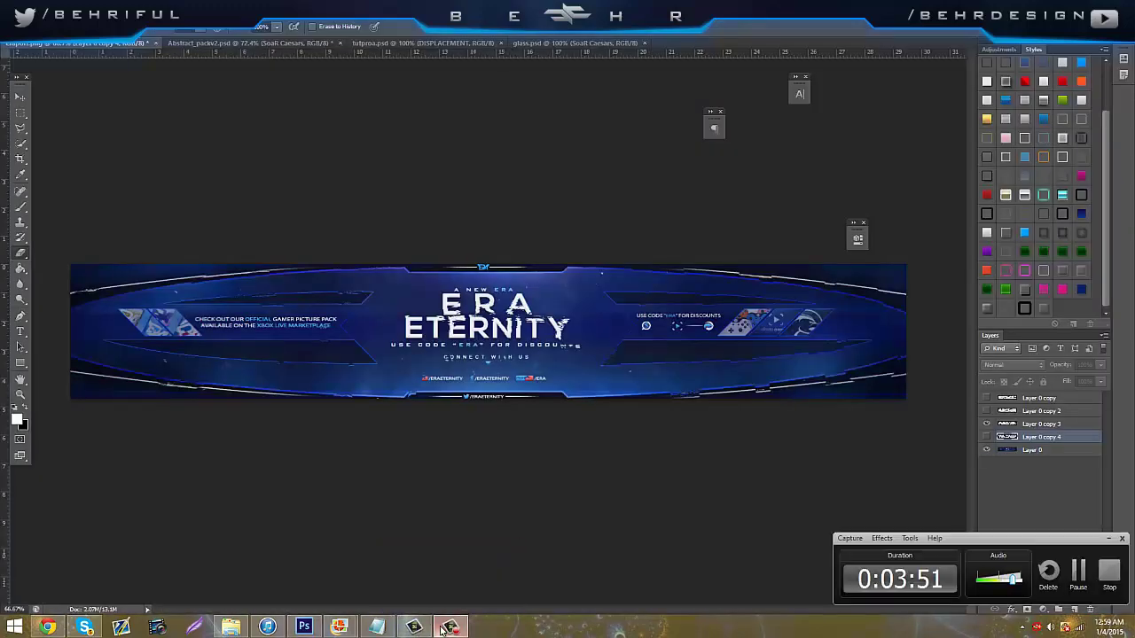